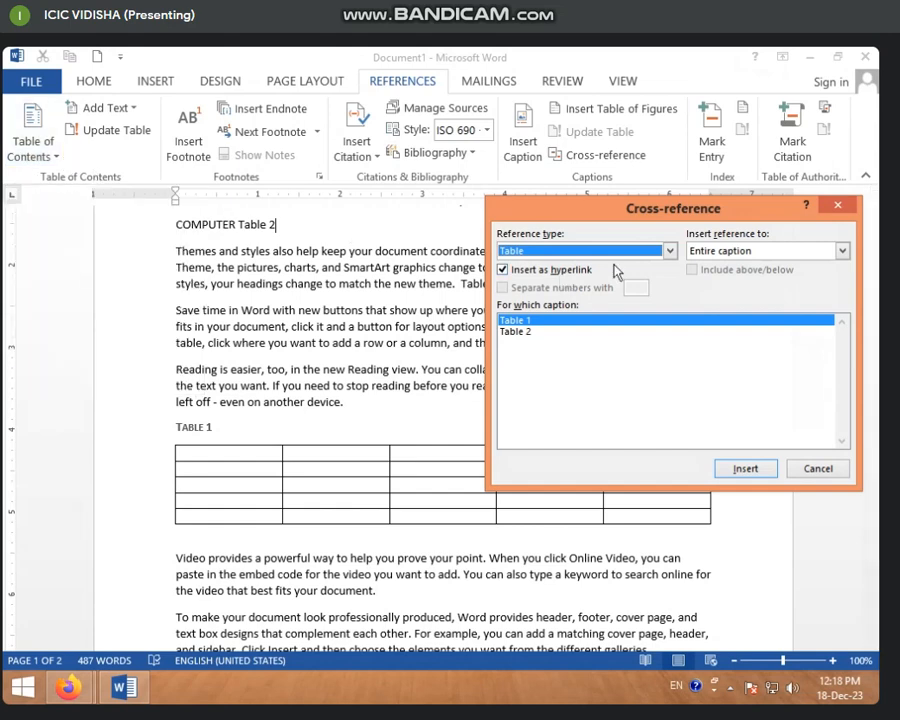
Set the cross-reference type to Heading and leave the dialog without inserting a reference.
left_click(647, 253)
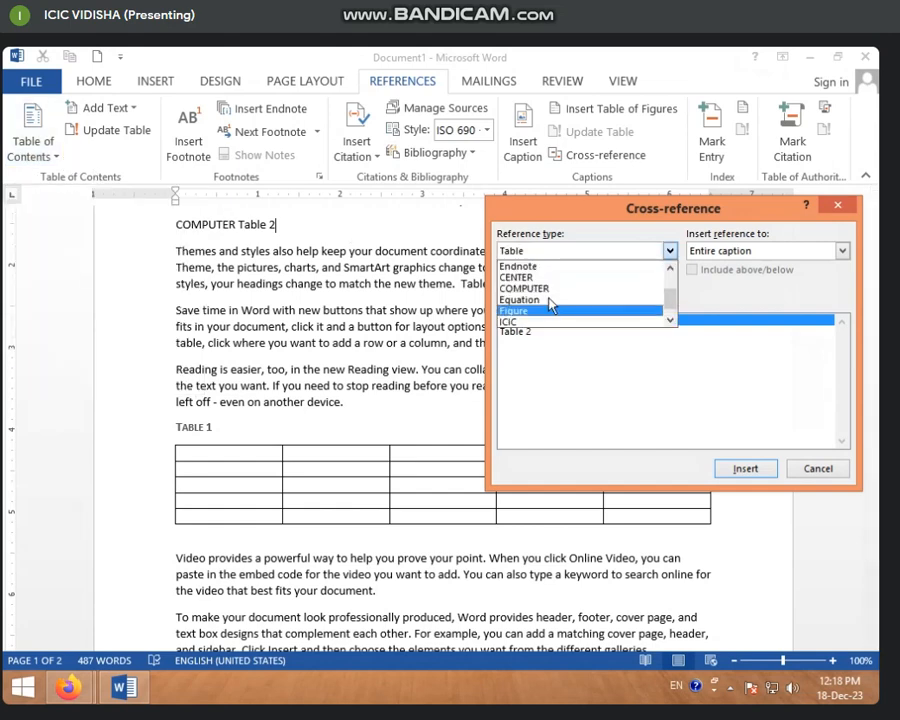
scroll(549, 305, "up", 2)
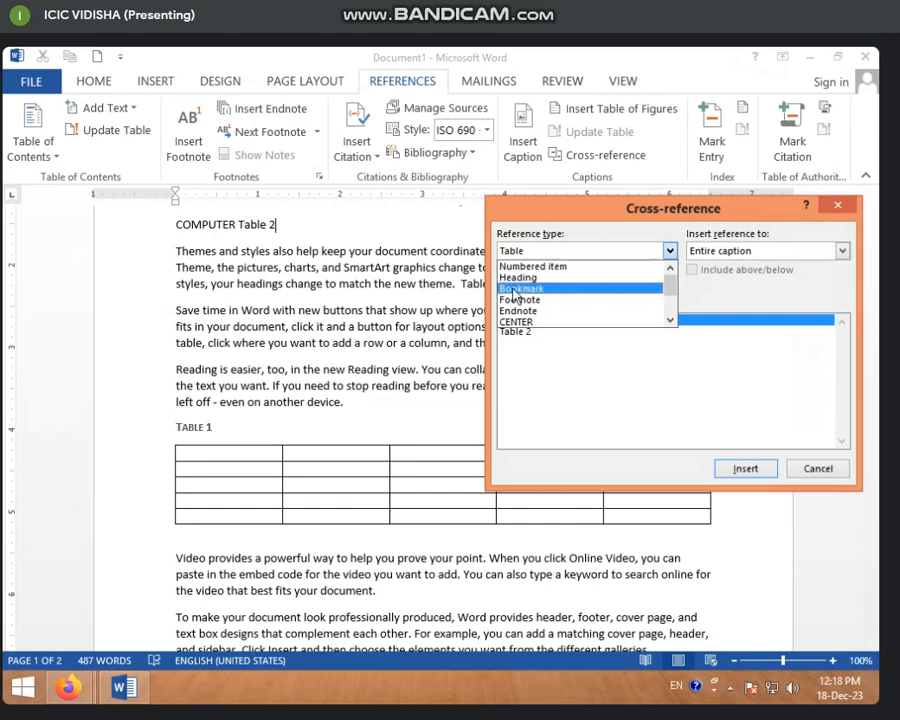
left_click(517, 279)
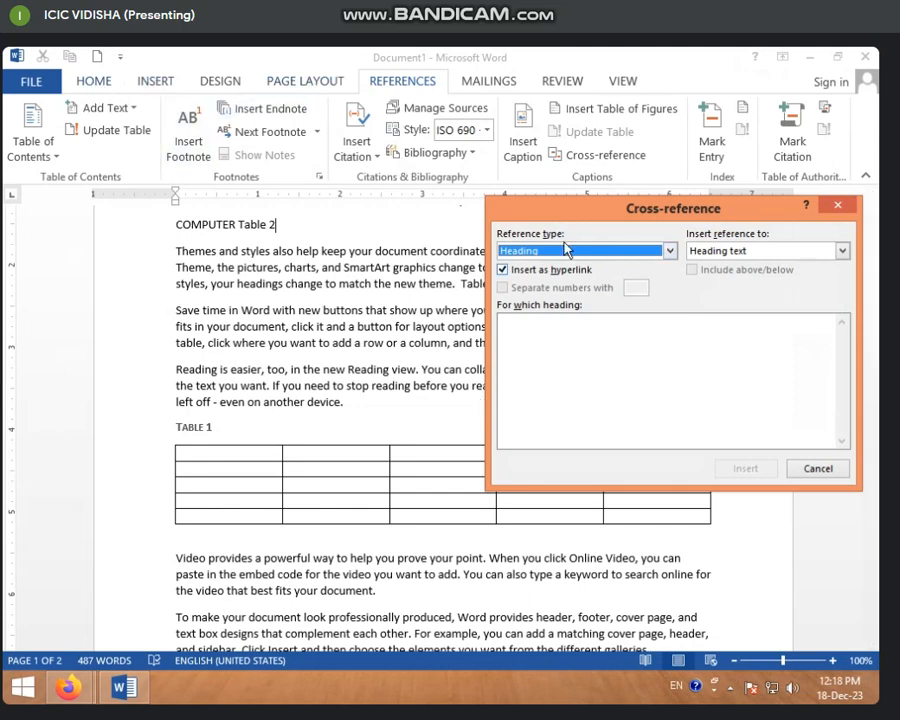
left_click(817, 468)
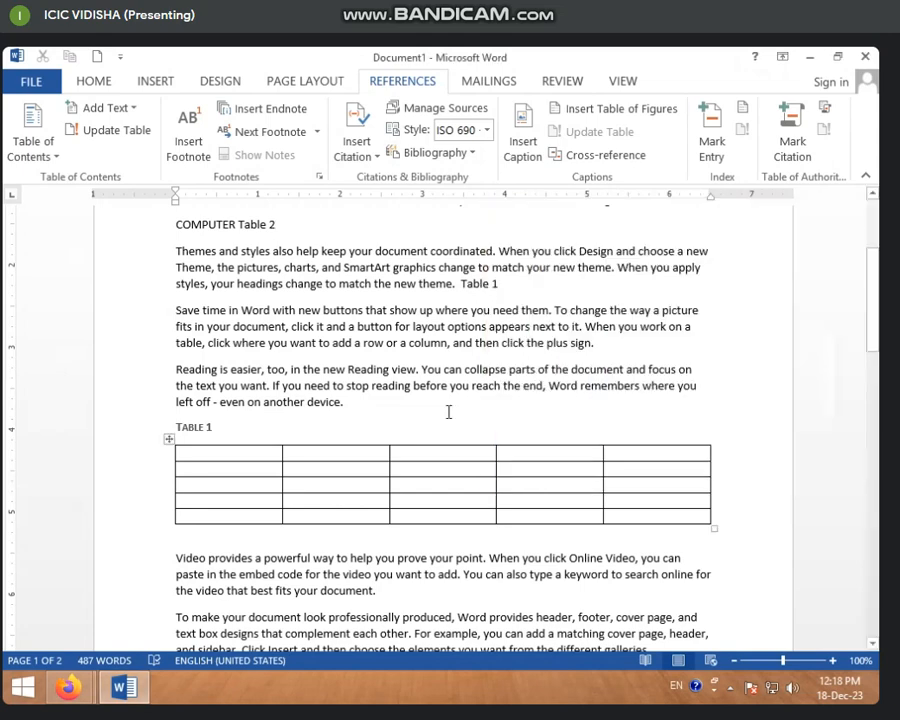
Add a new paragraph reading "MOUSE" after the "Video provides" paragraph below the first table.
scroll(446, 412, "down", 3)
scroll(406, 440, "down", 1)
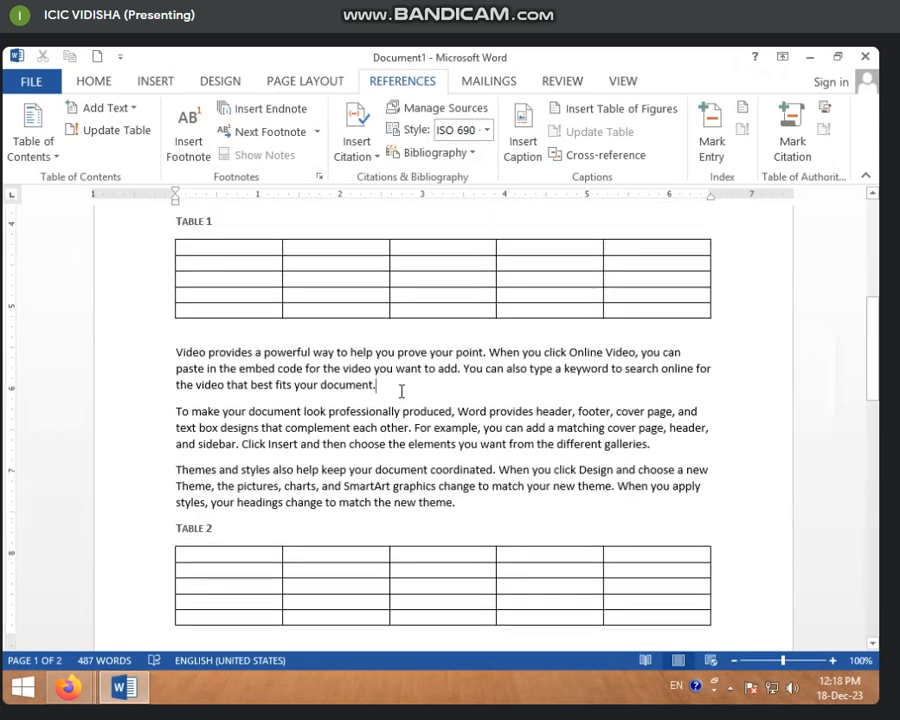
key("Return")
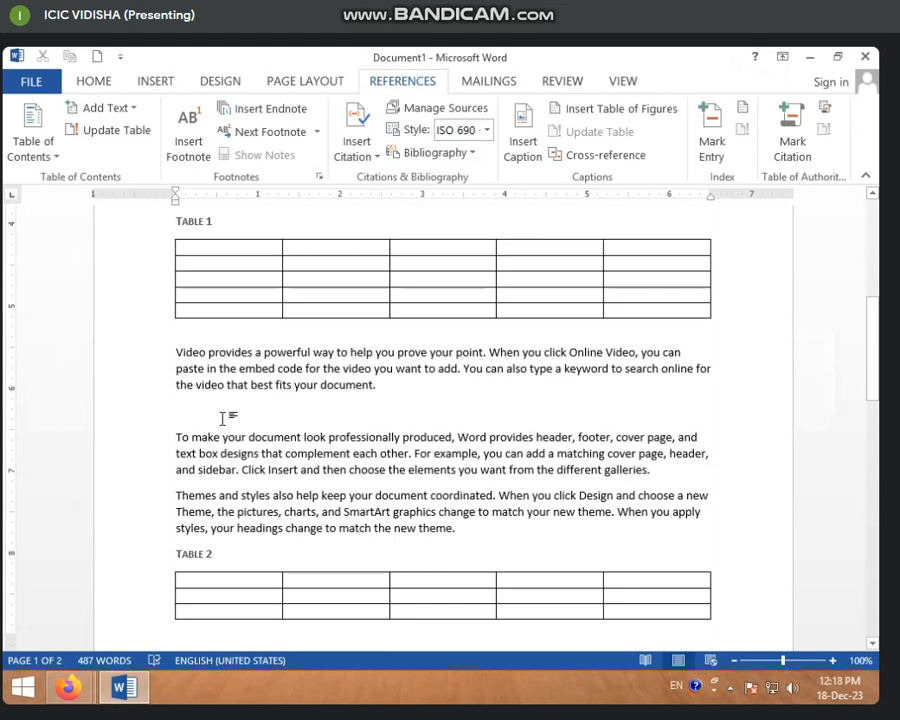
type("MOL")
Apply the Heading 1 style to the "MOUSE" paragraph.
left_click_drag(245, 407, 171, 409)
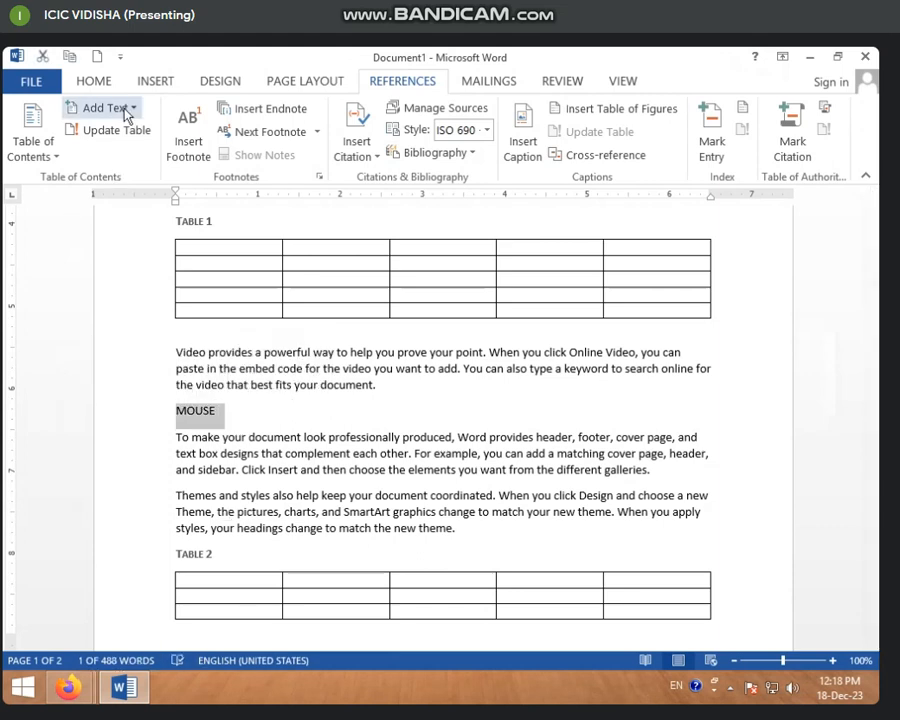
left_click(91, 82)
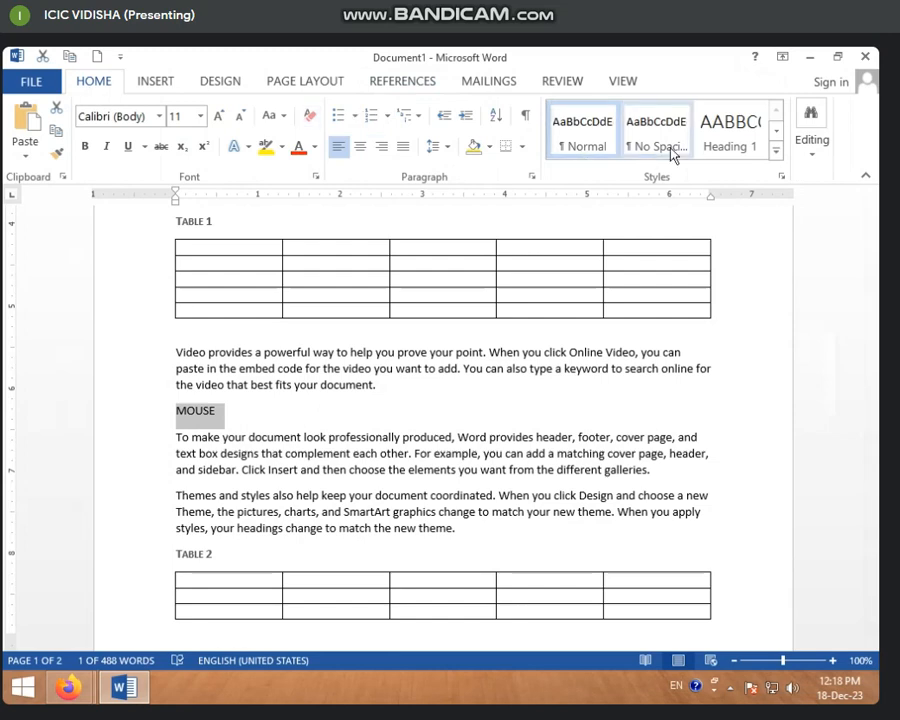
left_click(745, 151)
left_click(367, 405)
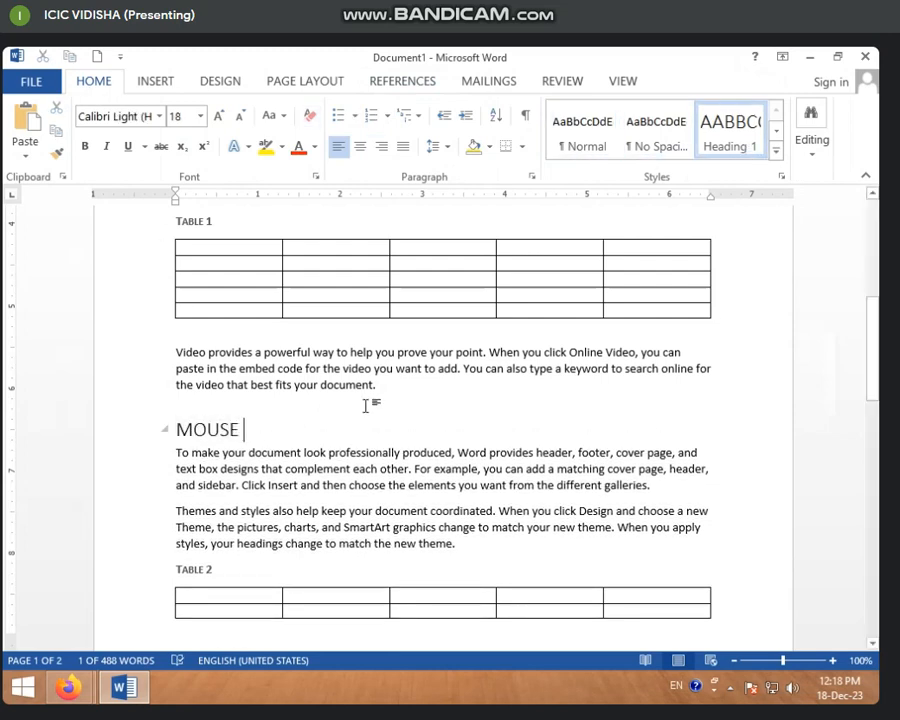
Insert a hyperlinked heading-text cross-reference to MOUSE before "Word" in the sentence starting "Save time in", and close the dialog.
scroll(366, 414, "up", 6)
left_click(522, 401)
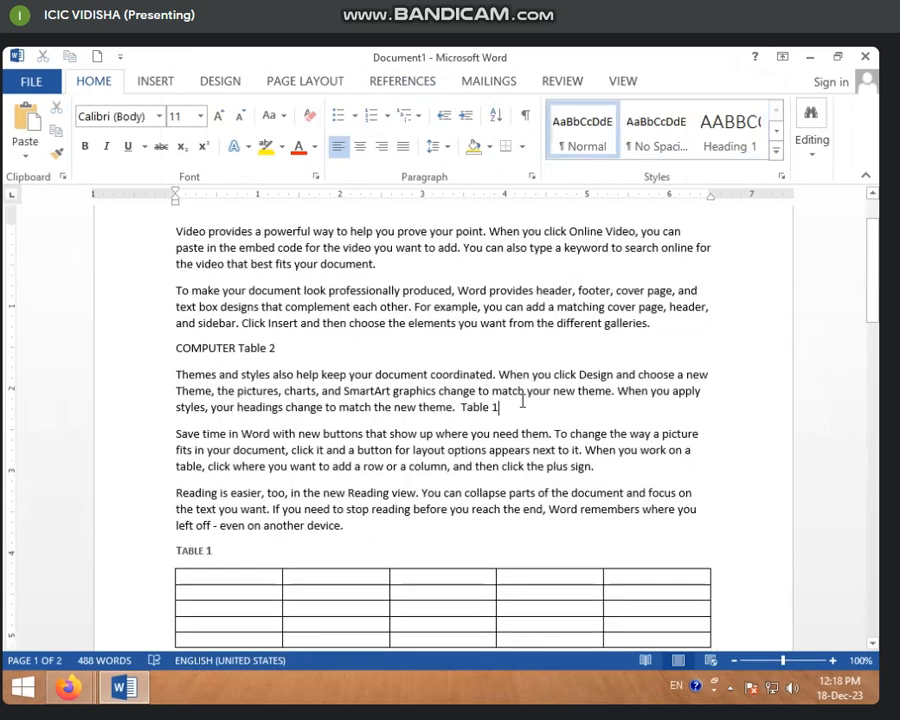
left_click(402, 83)
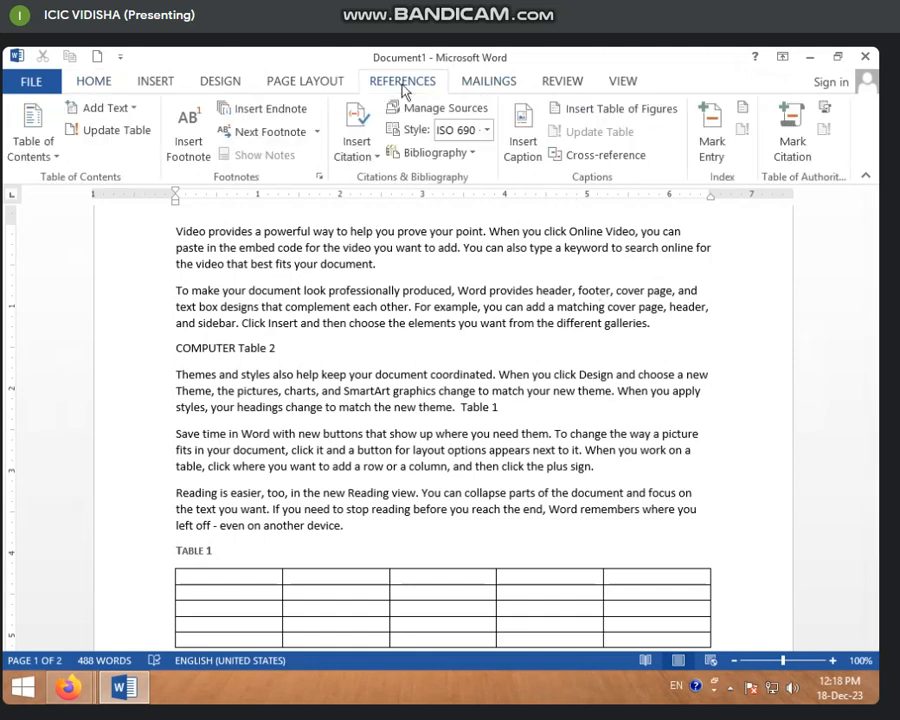
left_click(600, 155)
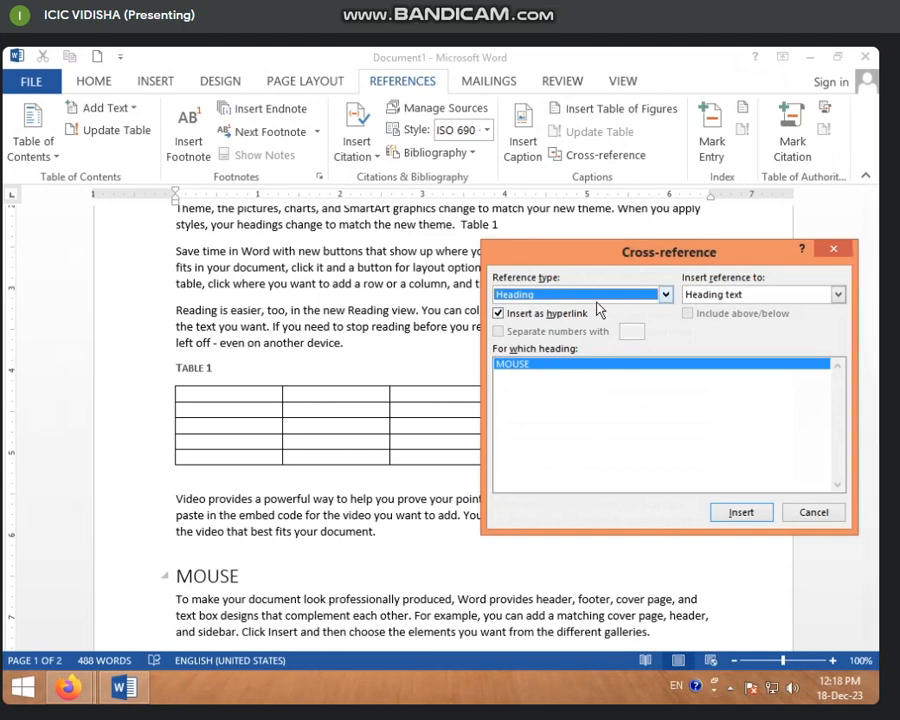
left_click_drag(568, 257, 643, 182)
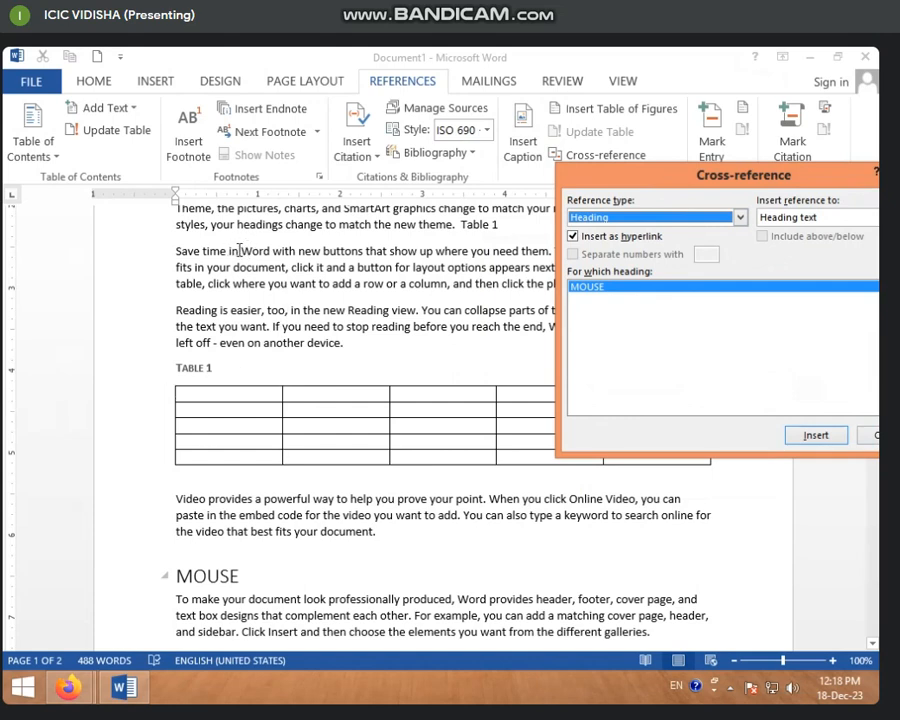
left_click(240, 251)
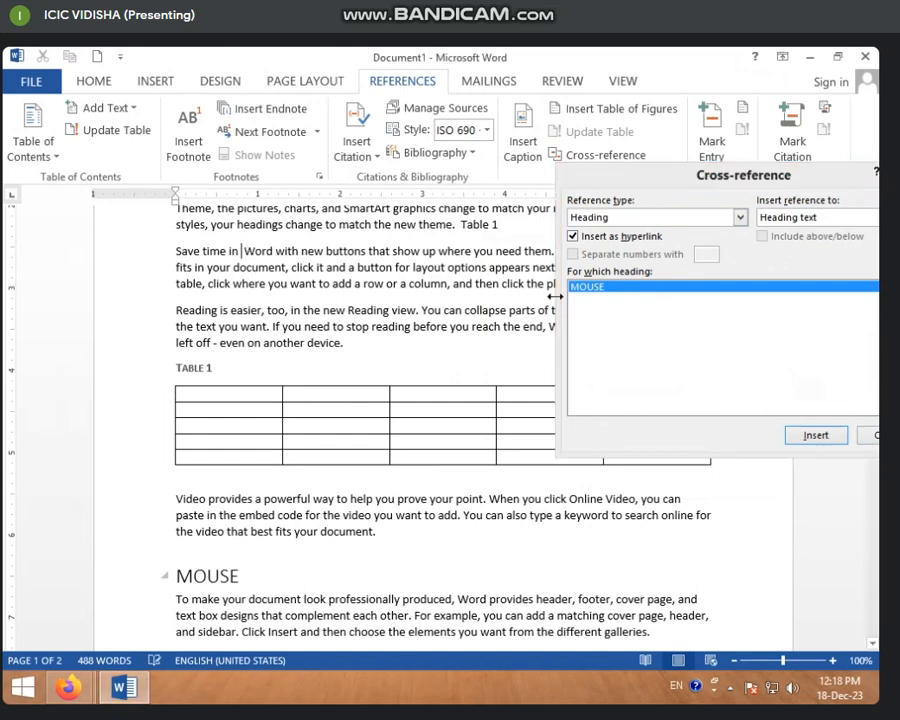
left_click(589, 289)
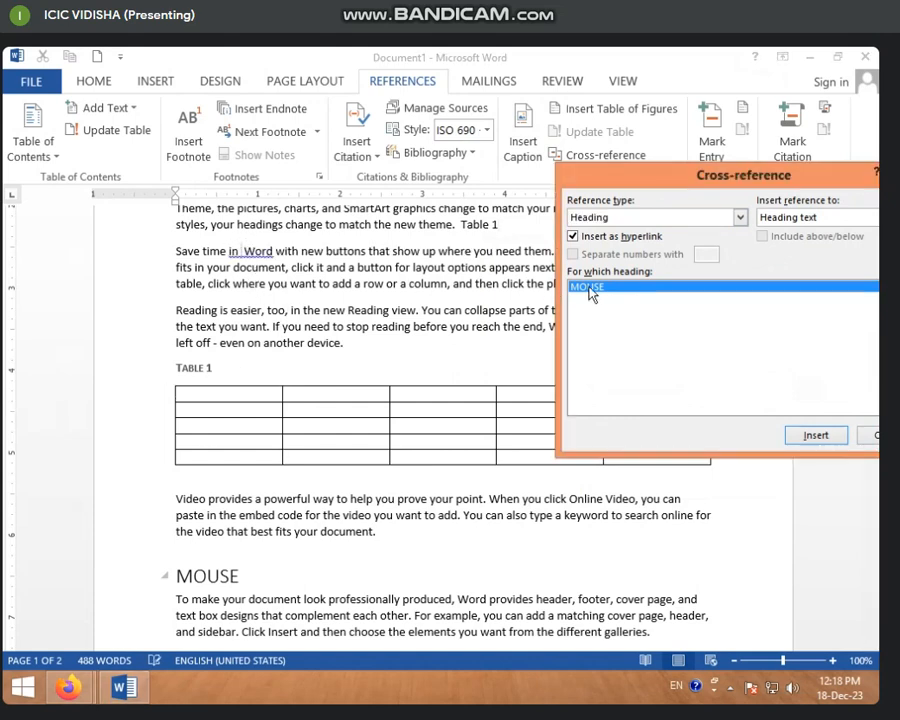
left_click(813, 436)
left_click_drag(781, 178, 641, 247)
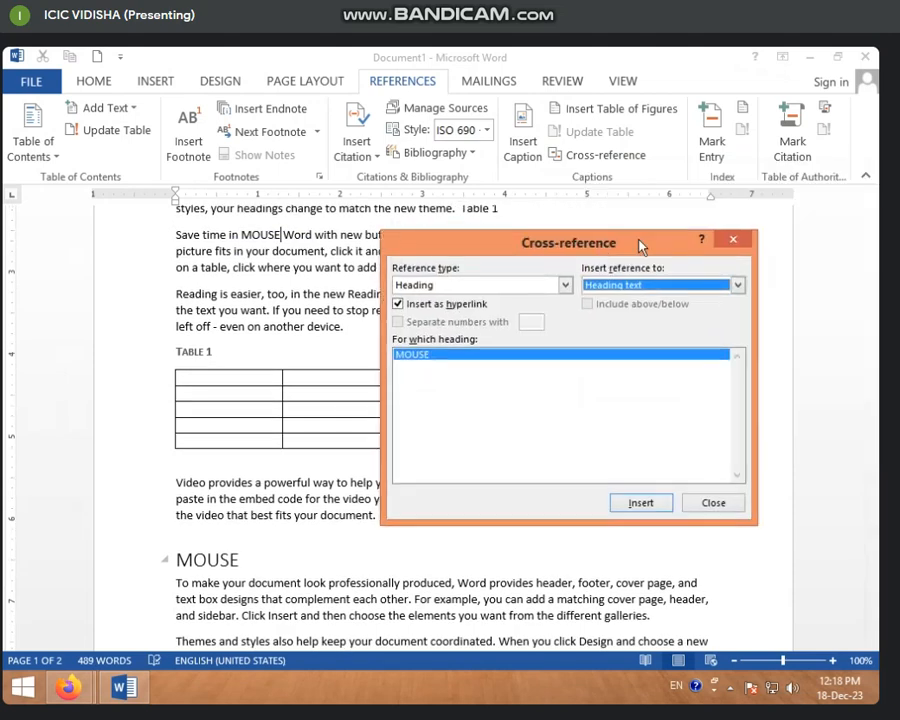
left_click(734, 243)
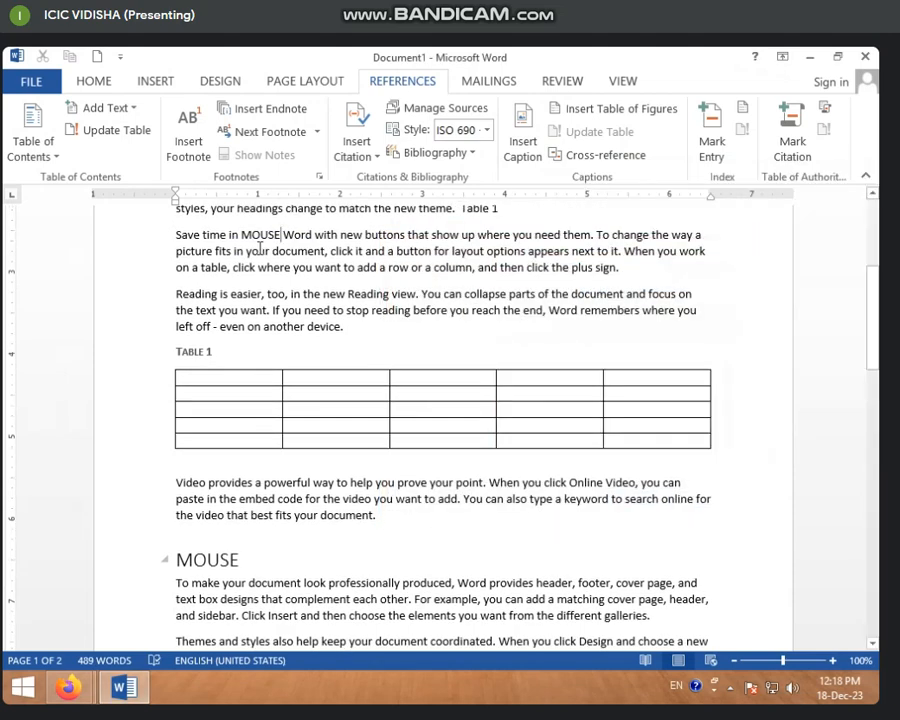
Follow the MOUSE cross-reference link to its heading and return to the start of the document.
left_click(257, 235, "ctrl")
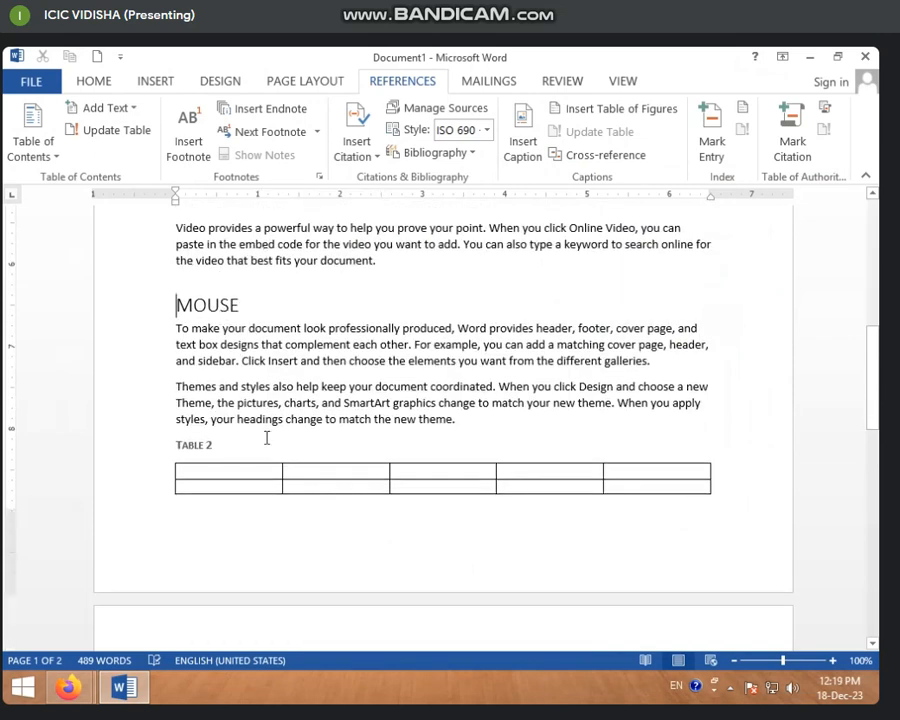
scroll(266, 434, "up", 10)
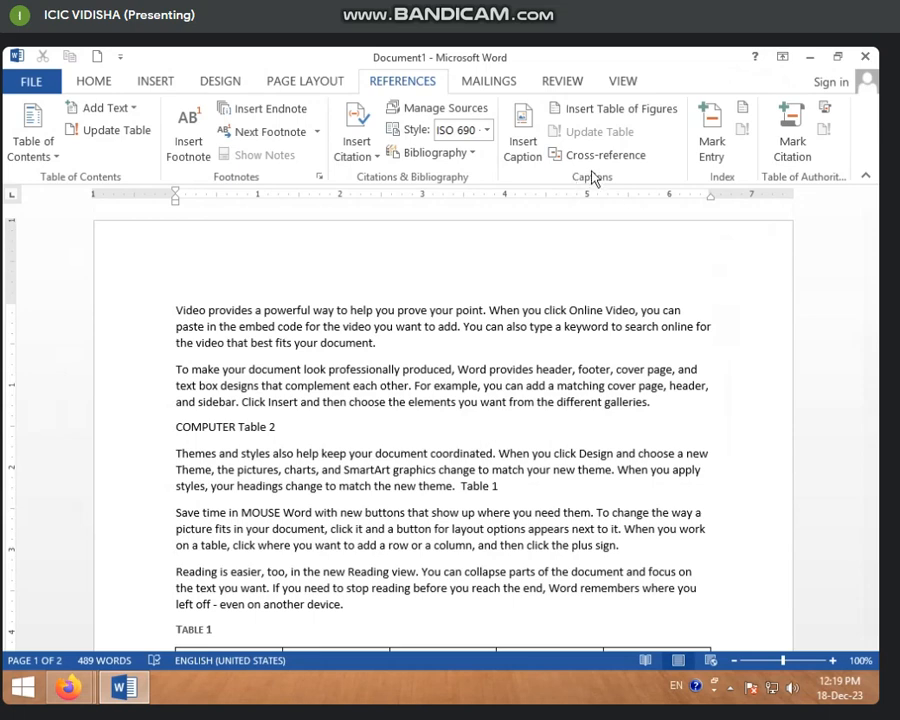
Examine the Footnote reference type in the cross-reference dialog and leave without inserting anything.
left_click(576, 155)
left_click(482, 285)
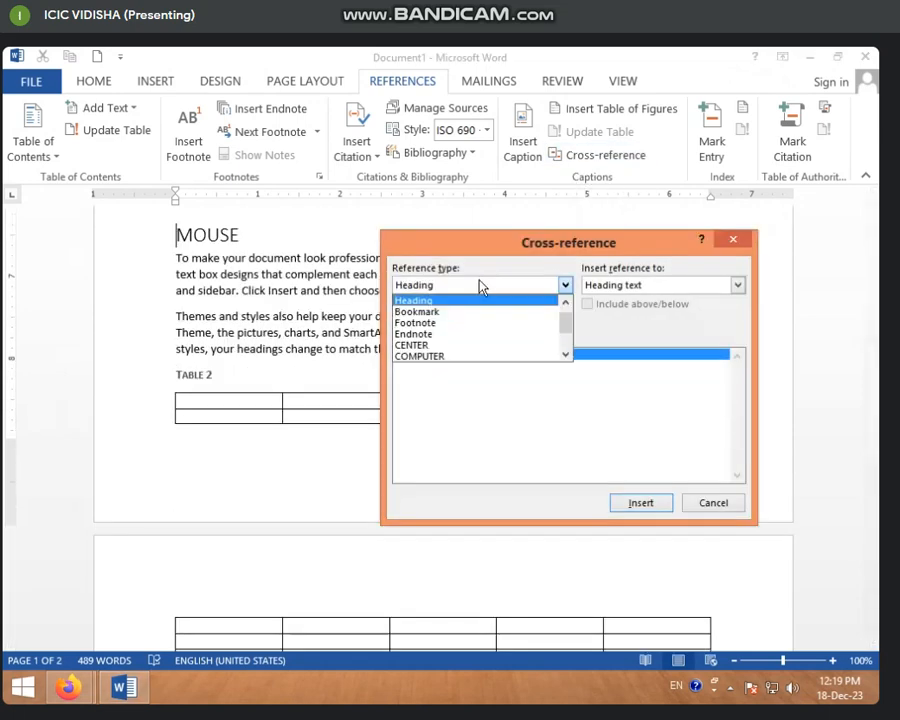
left_click(455, 330)
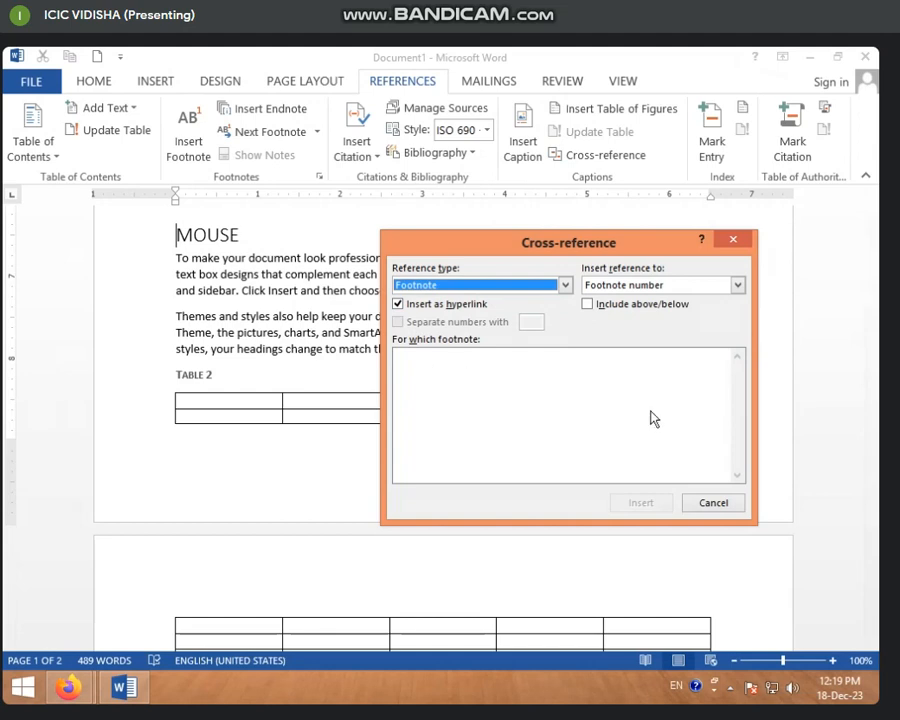
left_click(714, 504)
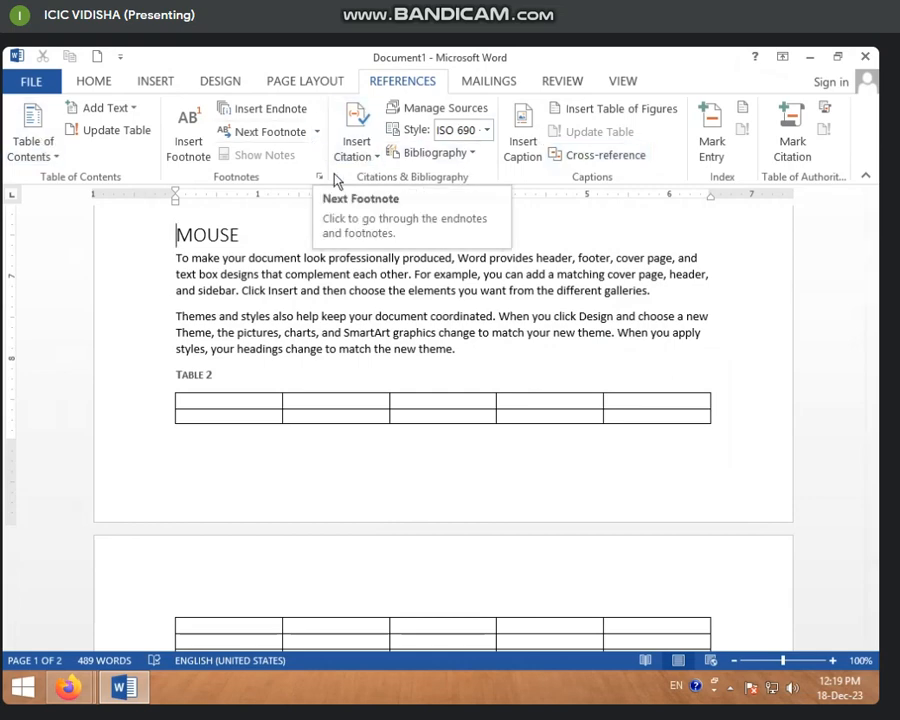
scroll(330, 314, "up", 6)
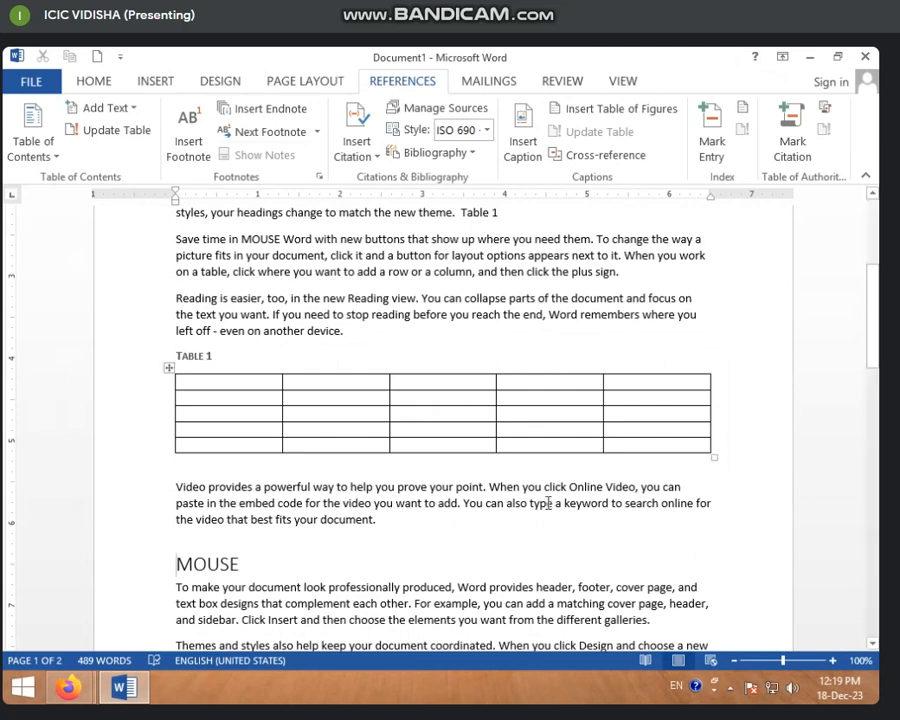
scroll(537, 500, "up", 5)
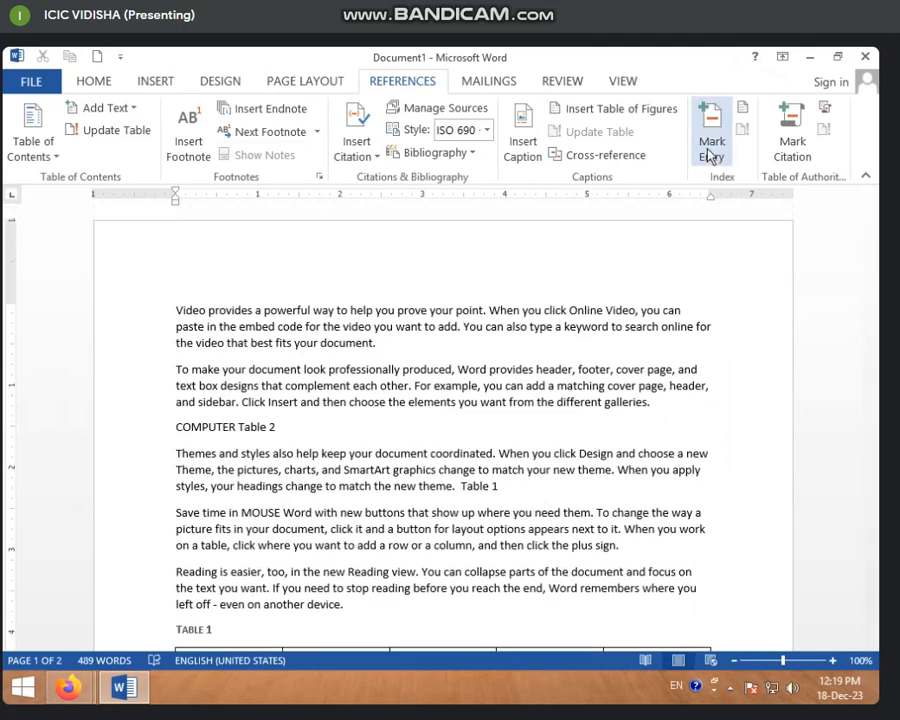
left_click(712, 135)
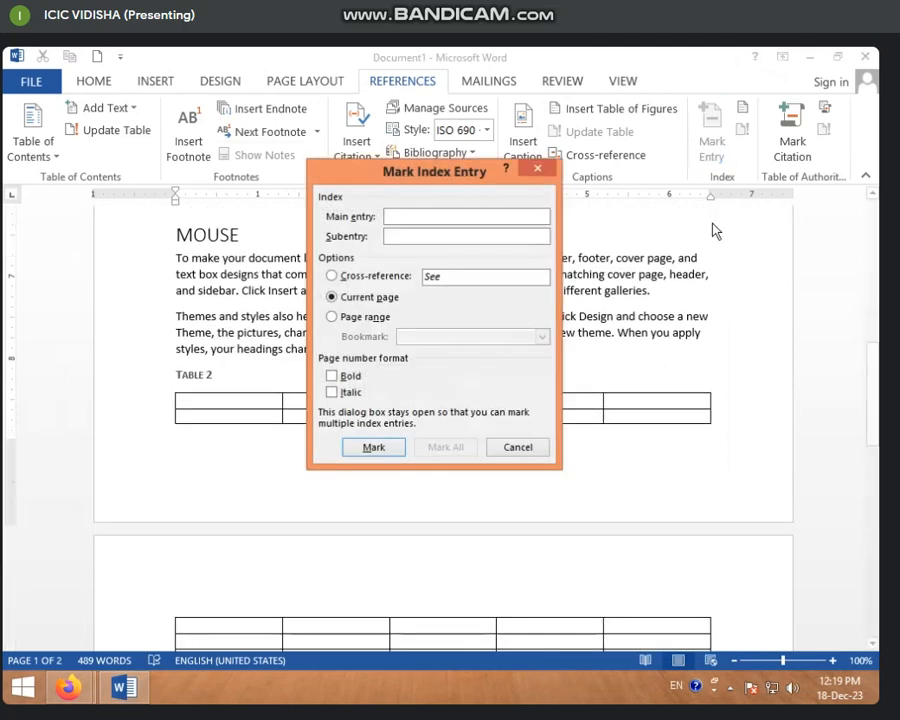
left_click(530, 169)
Mark the opening words "Video provides" of the first paragraph as a main index entry for the current page.
scroll(318, 335, "up", 10)
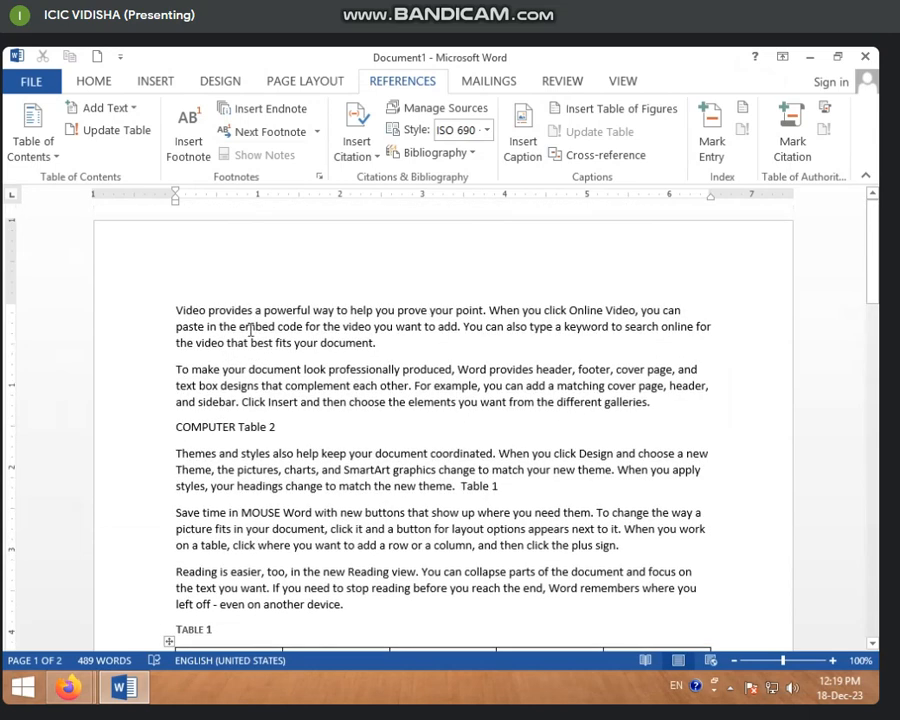
left_click_drag(179, 314, 256, 311)
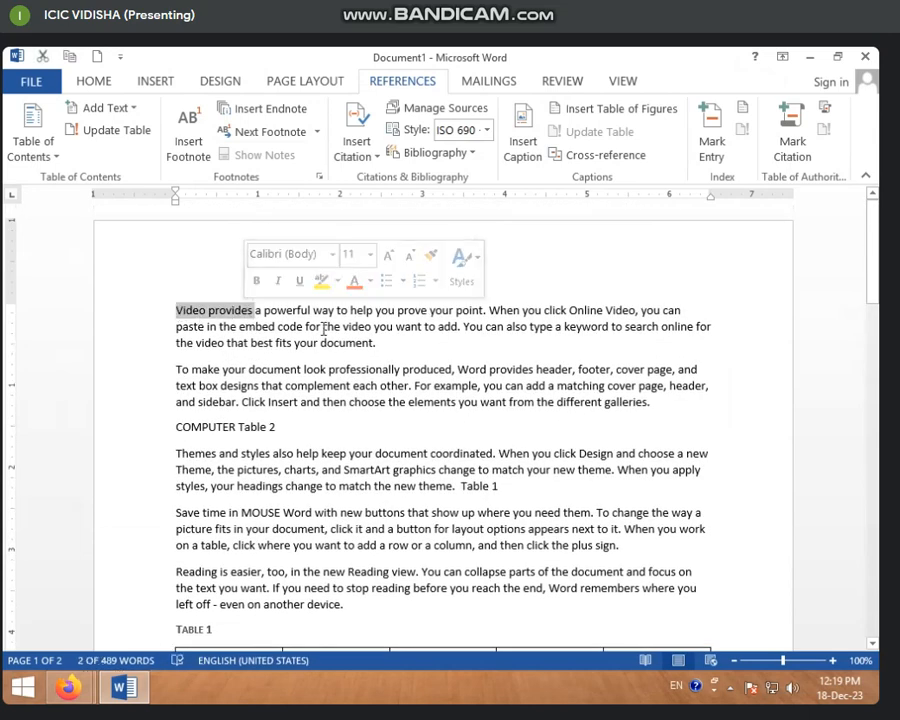
left_click(709, 142)
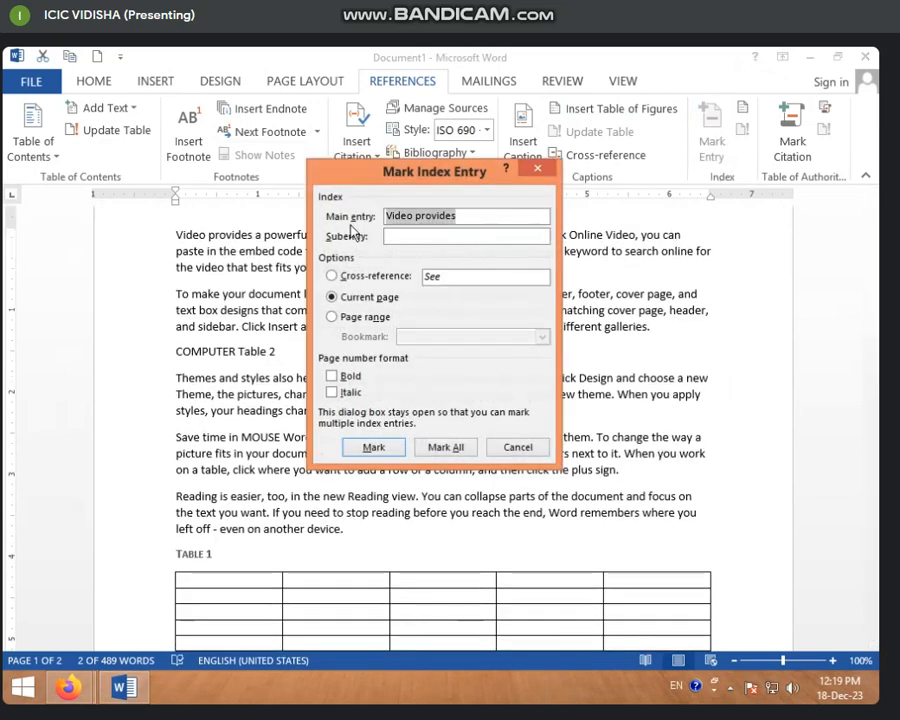
left_click(389, 450)
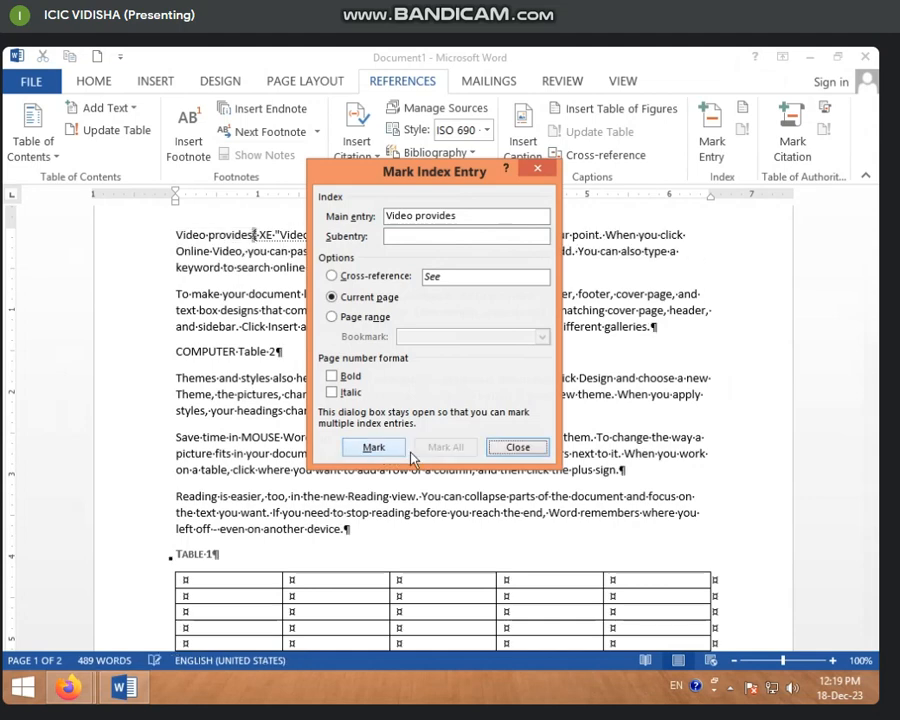
left_click(537, 169)
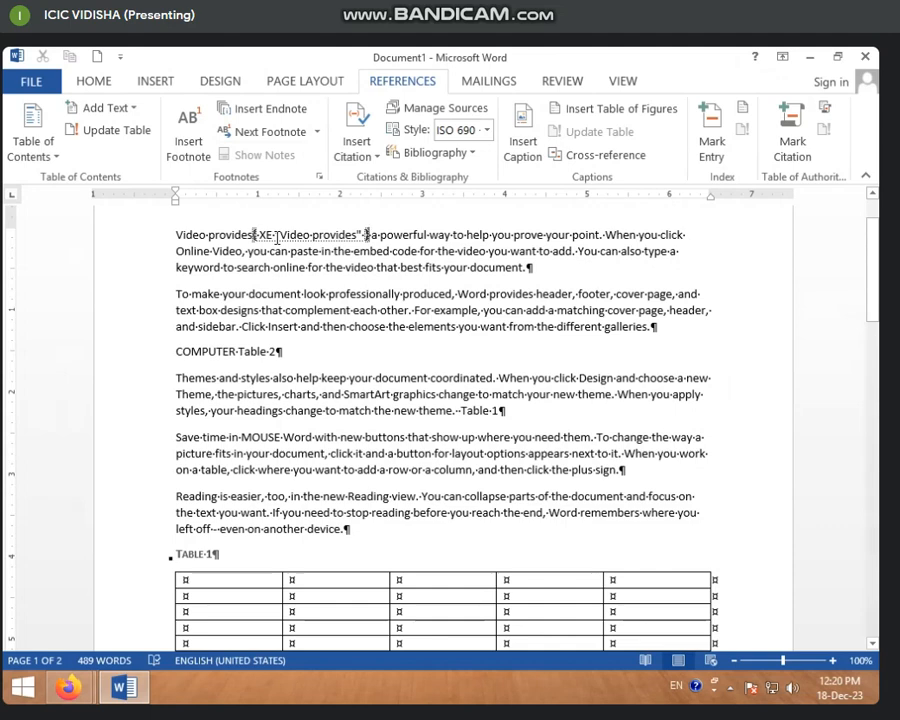
Add an empty paragraph at the end of the document.
scroll(566, 416, "down", 7)
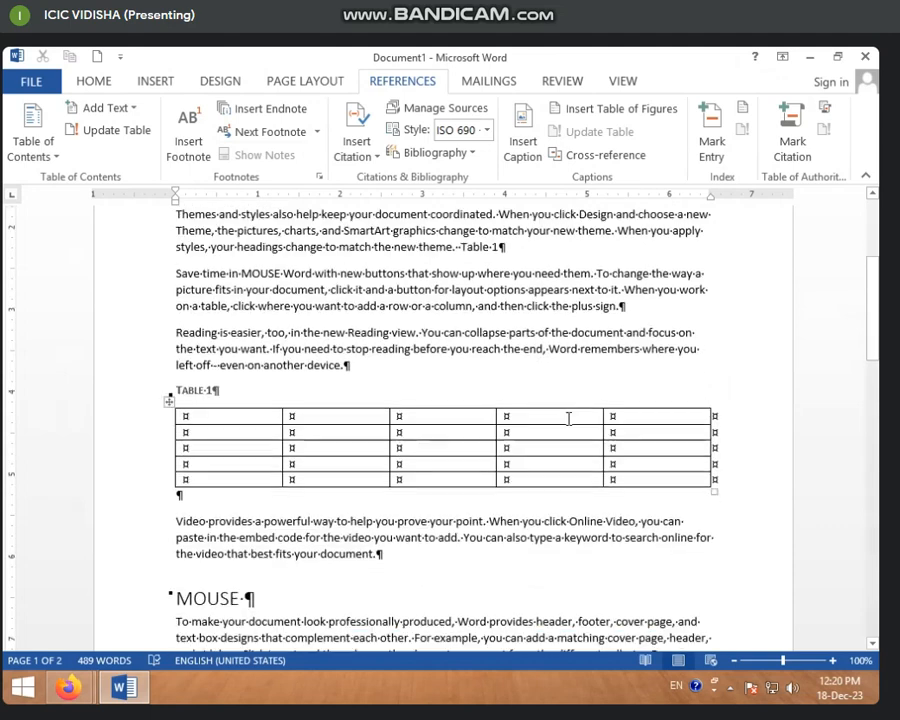
scroll(474, 476, "down", 16)
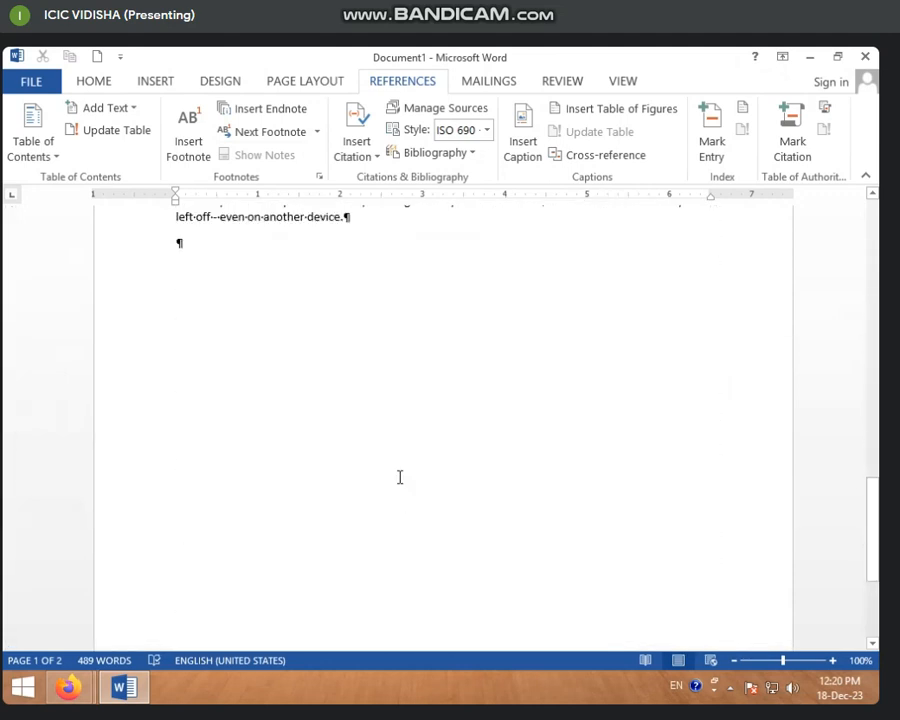
key("Return")
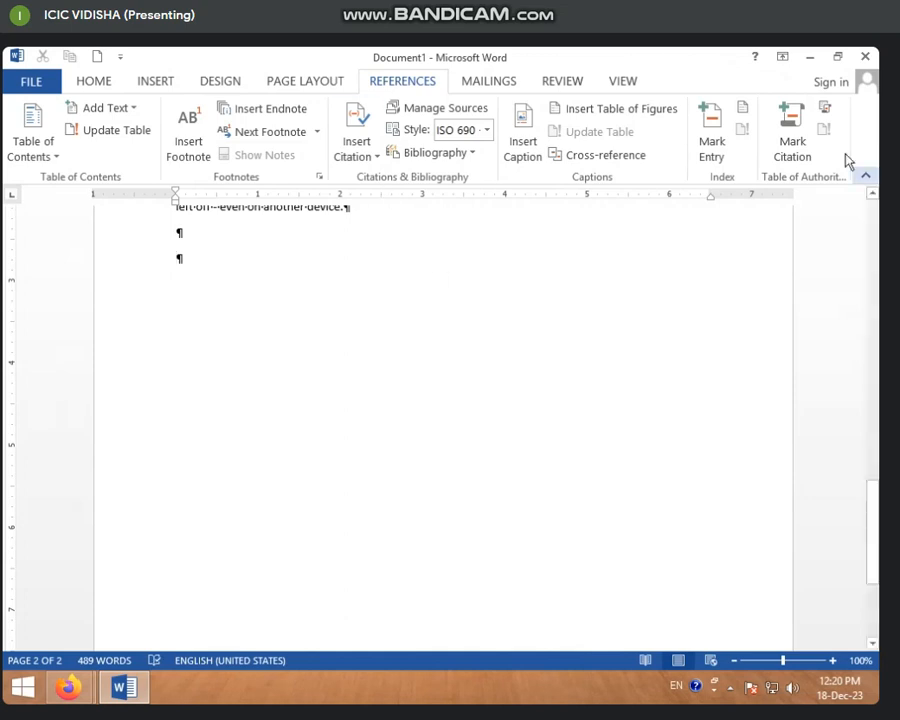
Look at the fields of the Mark Citation dialog and leave it without marking anything.
left_click(797, 145)
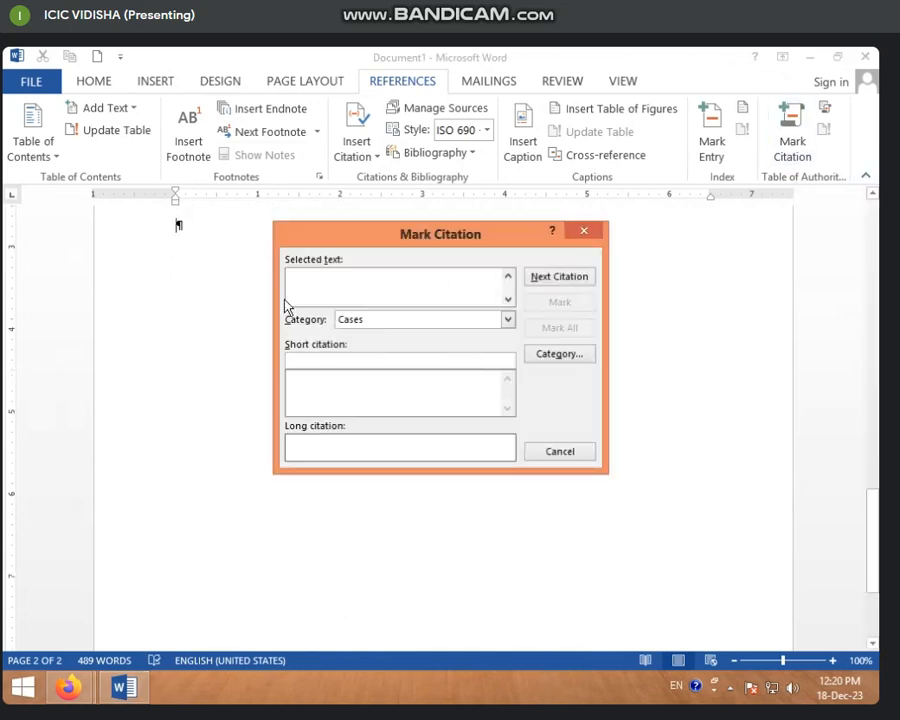
left_click(584, 231)
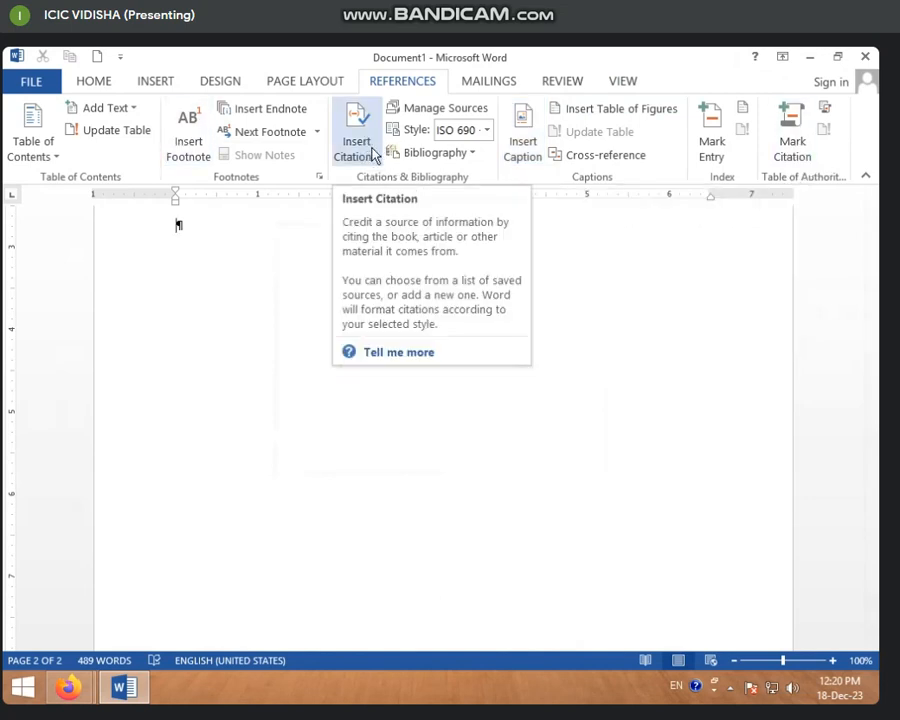
Delete the entire content of the document, leaving a single blank paragraph.
scroll(320, 395, "up", 5)
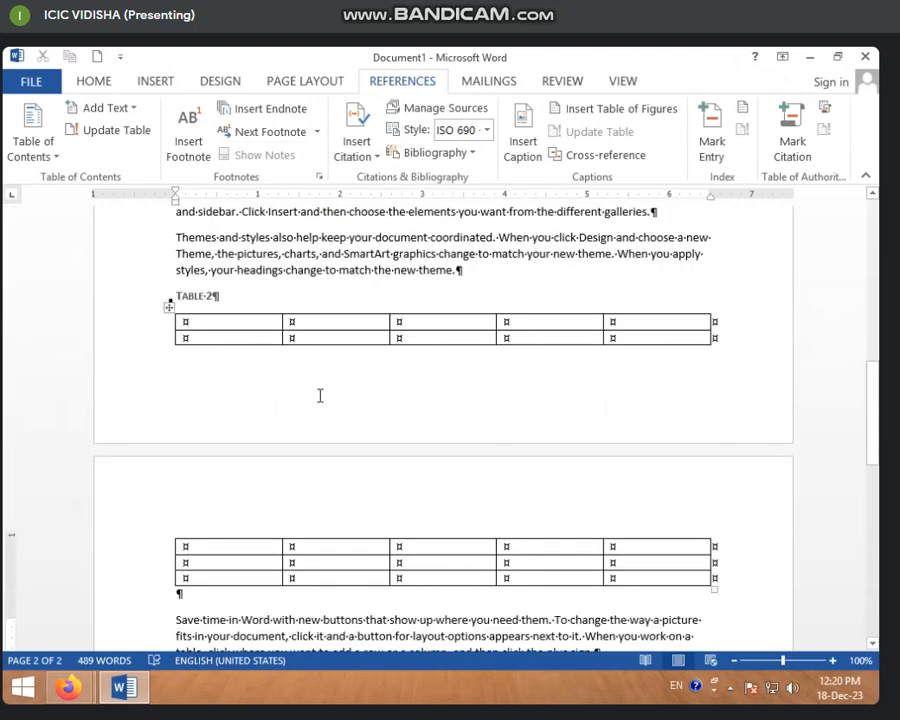
scroll(320, 395, "up", 6)
key("ctrl+a")
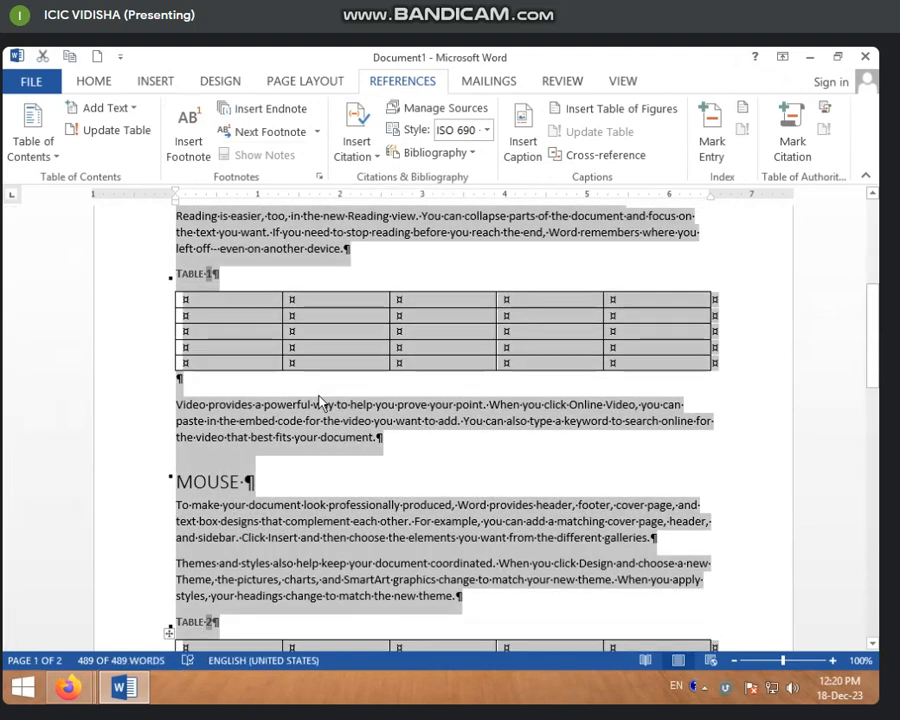
key("Delete")
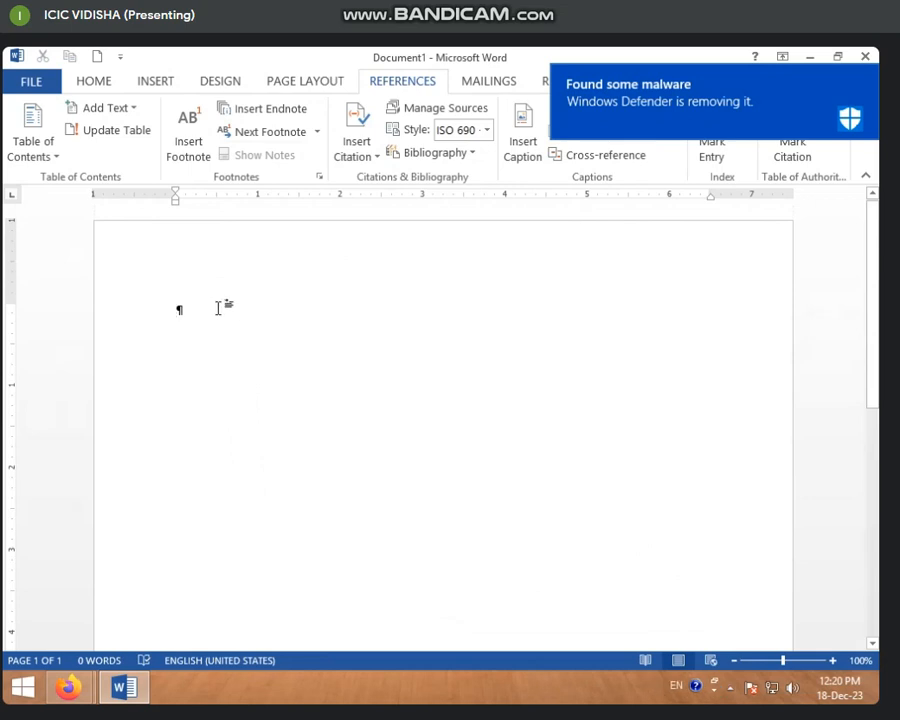
key("Return")
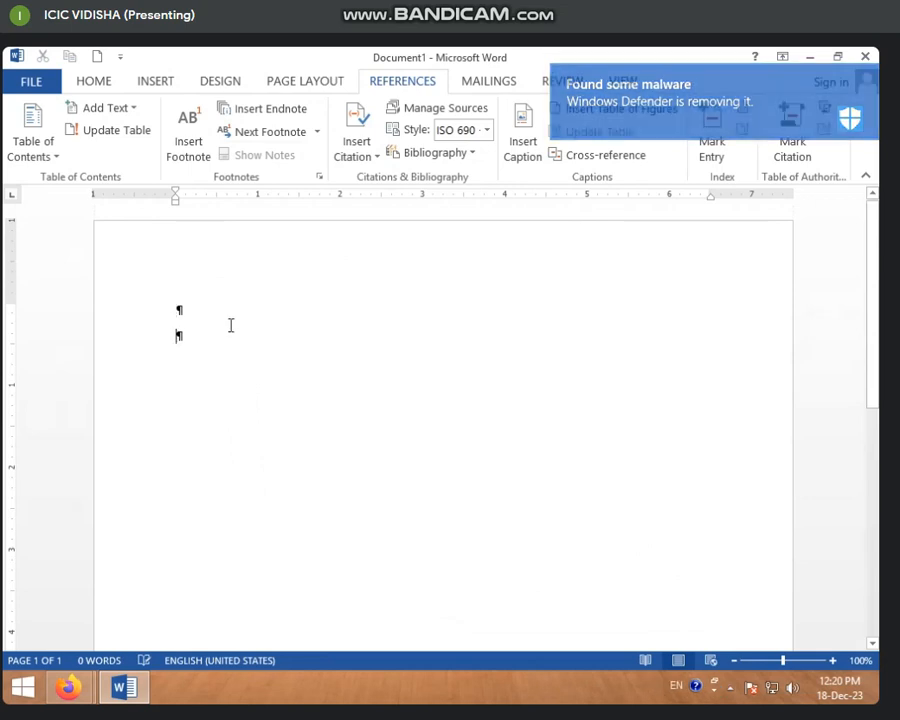
key("ctrl+a")
key("Delete")
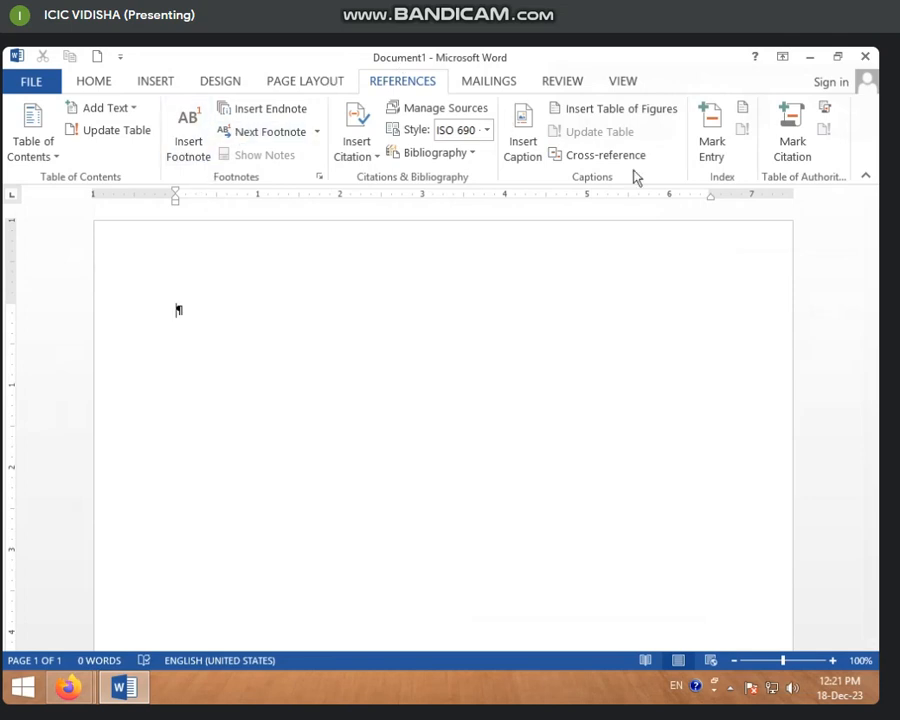
Try to mark an index entry with the main entry left empty, and leave the dialog.
left_click(711, 150)
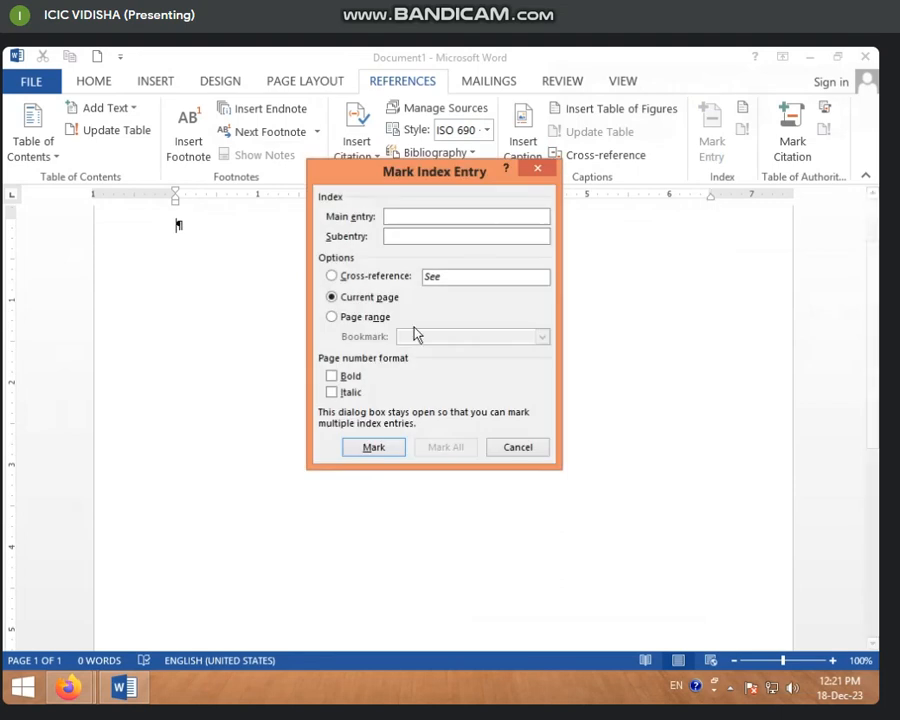
left_click(387, 452)
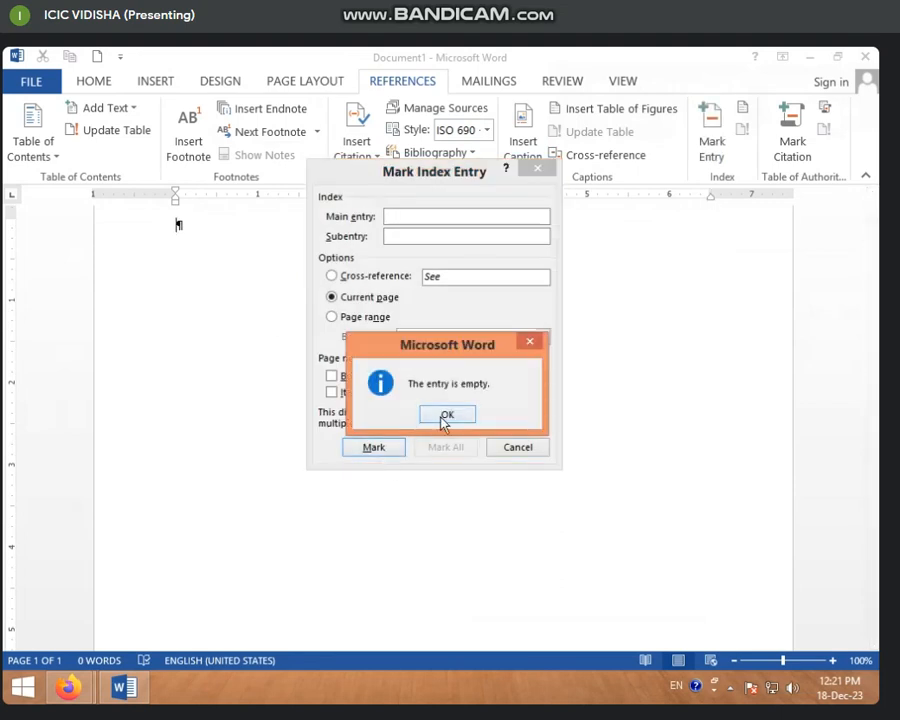
left_click(445, 417)
left_click(514, 448)
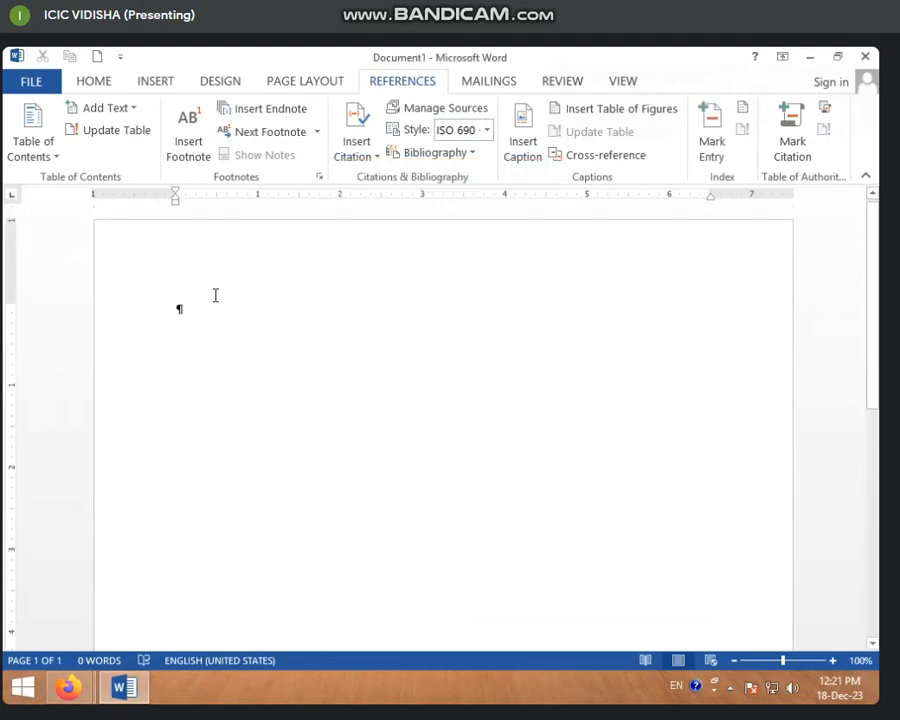
Add five empty paragraphs with a few spaces in the last one, and hide the formatting marks.
left_click(94, 85)
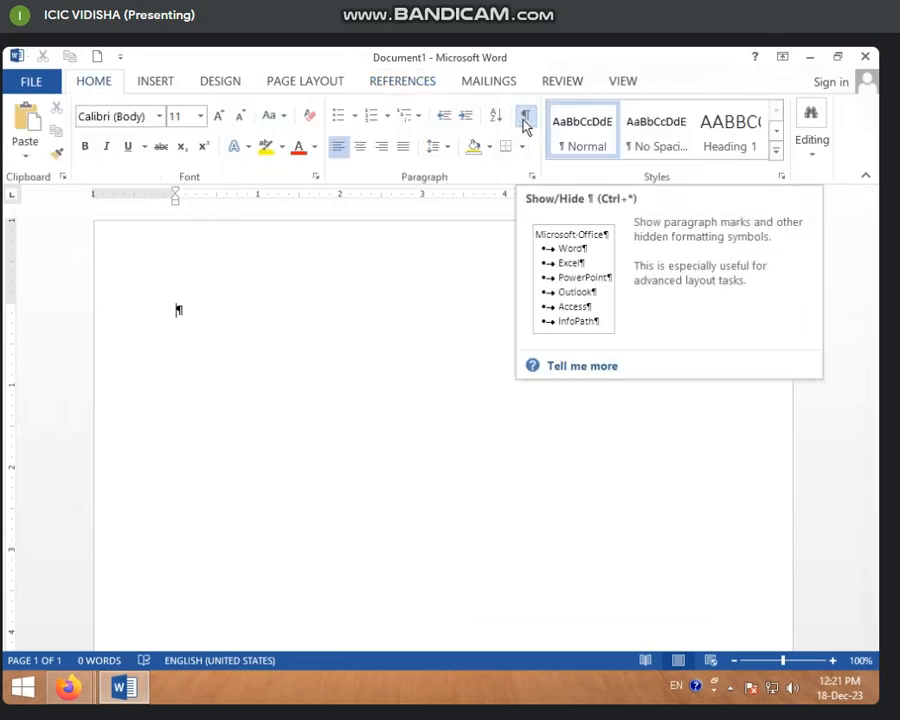
key("Return")
key("Return")
key("Return")
key("Return")
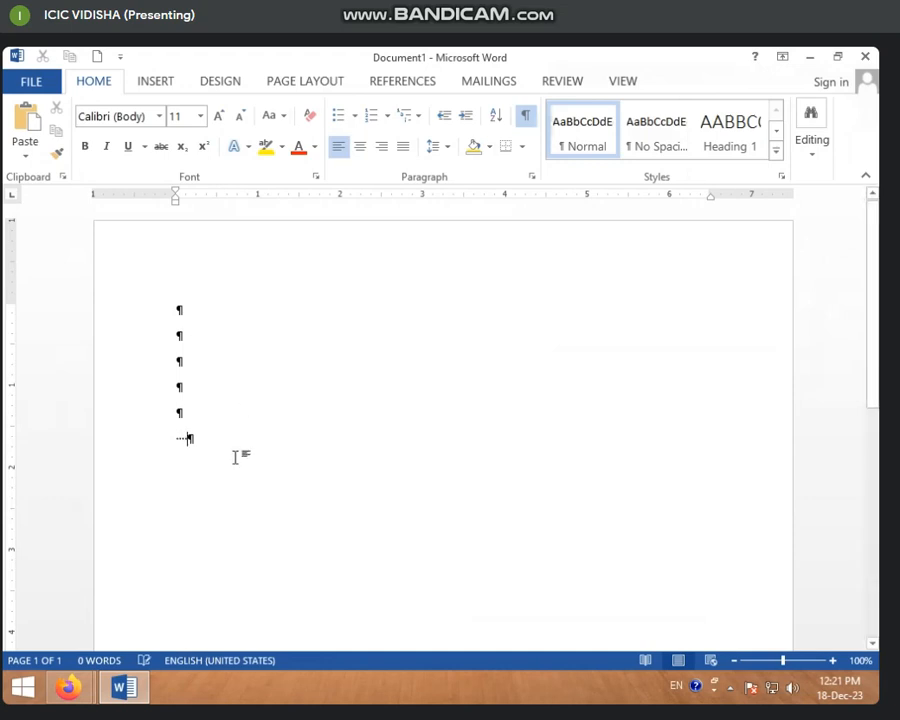
left_click(526, 118)
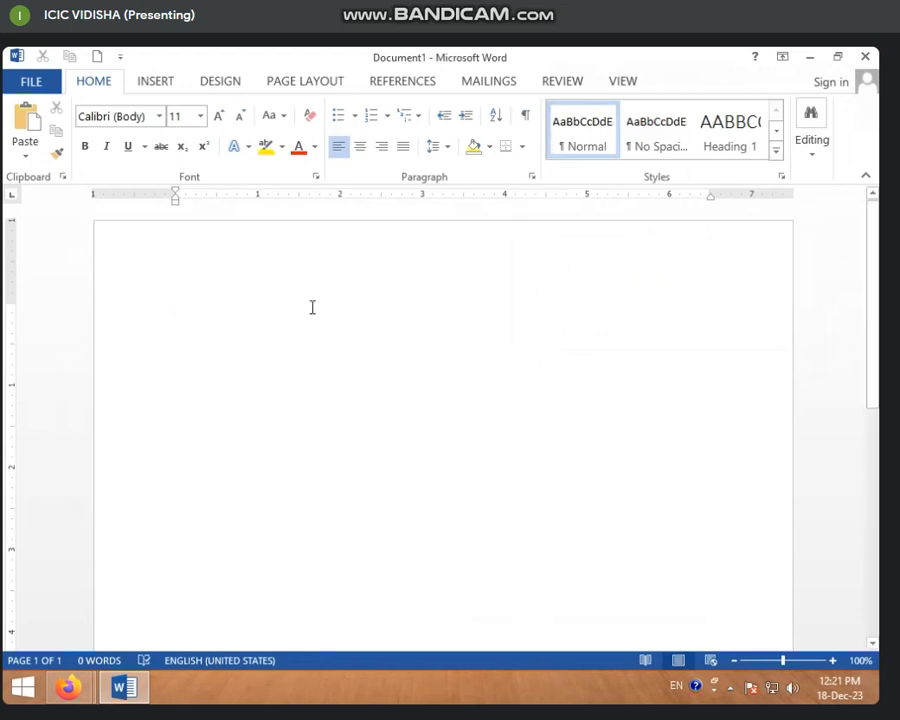
Generate sample text on the first line of the document with =RAND().
left_click(220, 300)
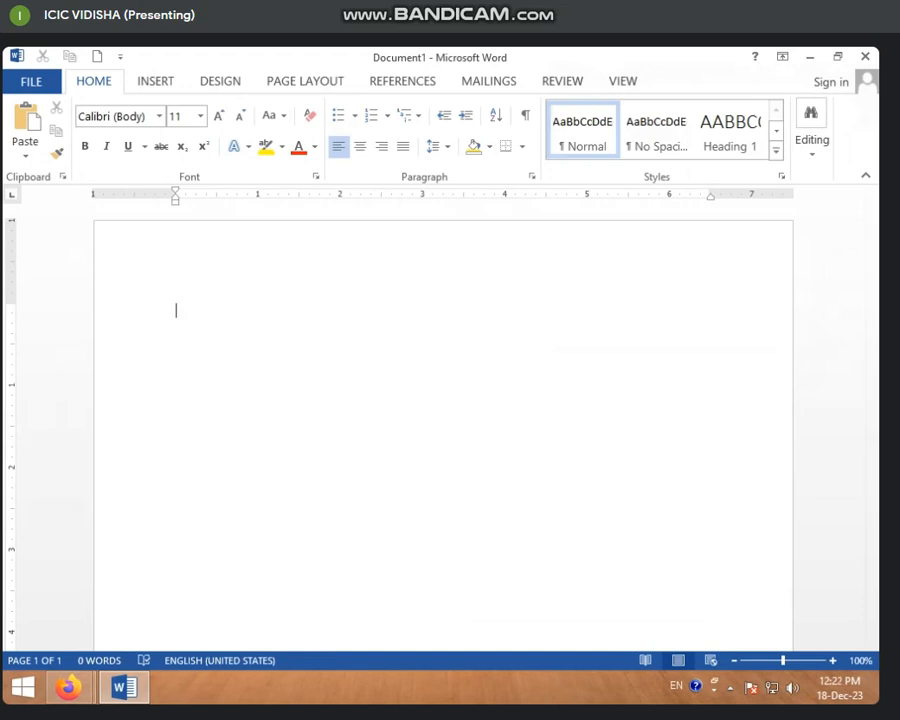
type("=RAND")
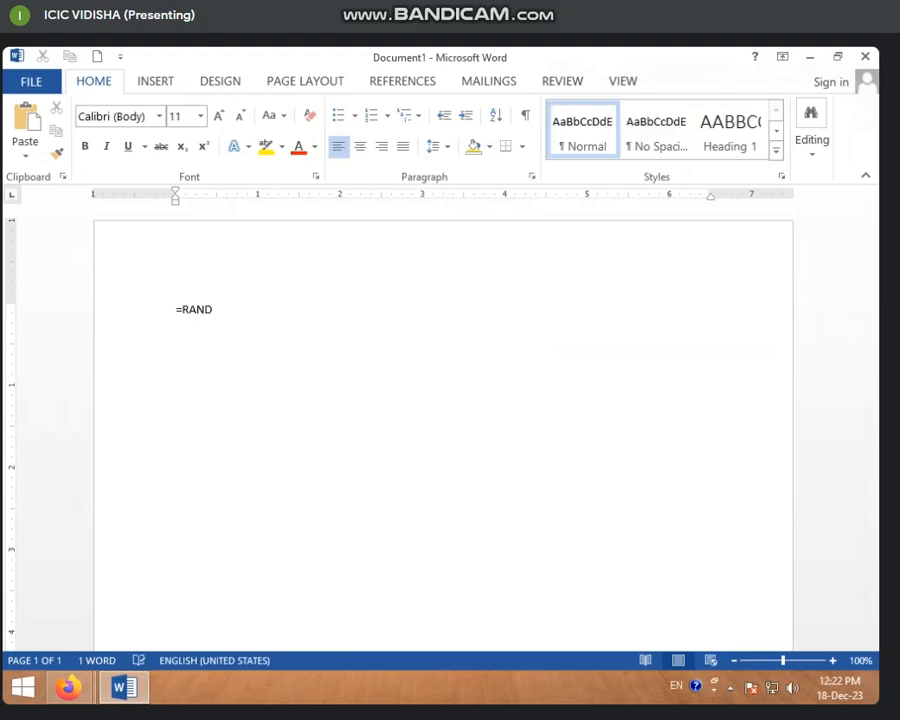
type("()")
key("Return")
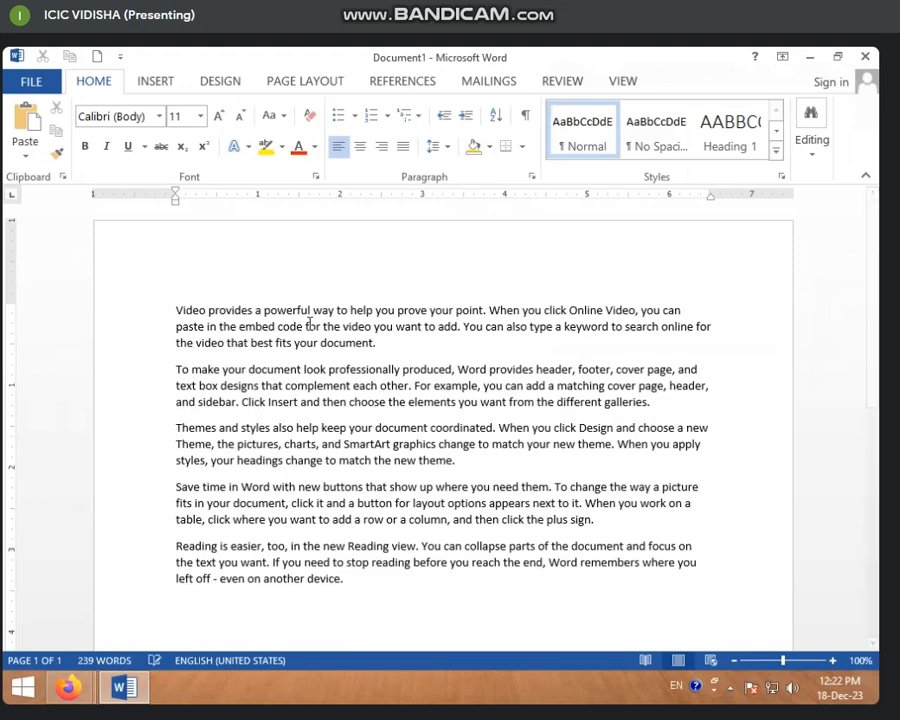
Enlarge the font of the whole document to 22 pt.
key("ctrl+a")
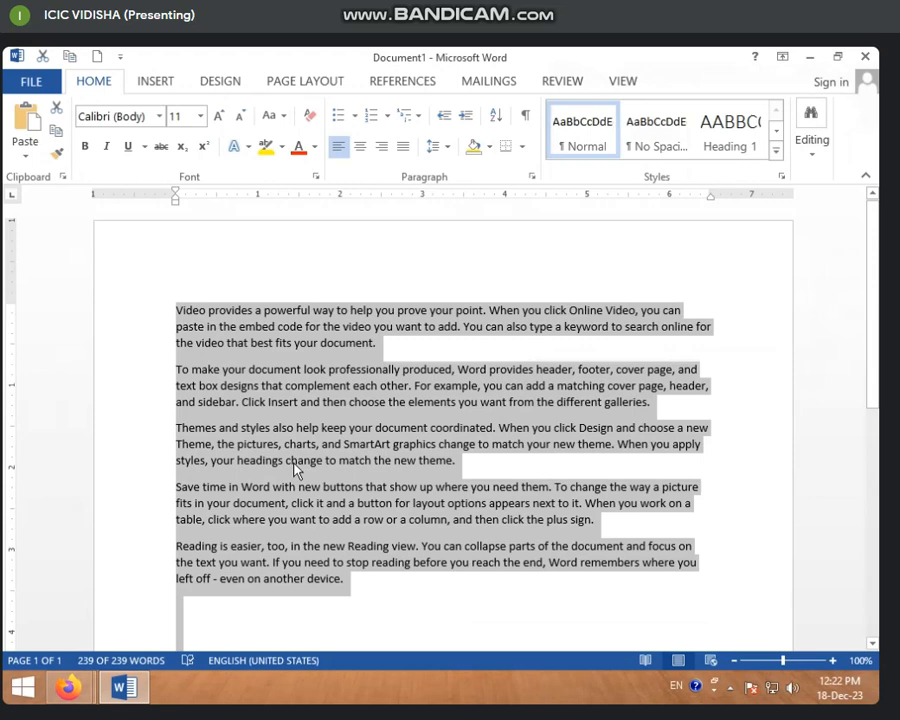
key("ctrl+shift+period")
key("ctrl+shift+period")
key("ctrl+shift+period")
key("ctrl+shift+period")
key("ctrl+shift+period")
key("ctrl+shift+period")
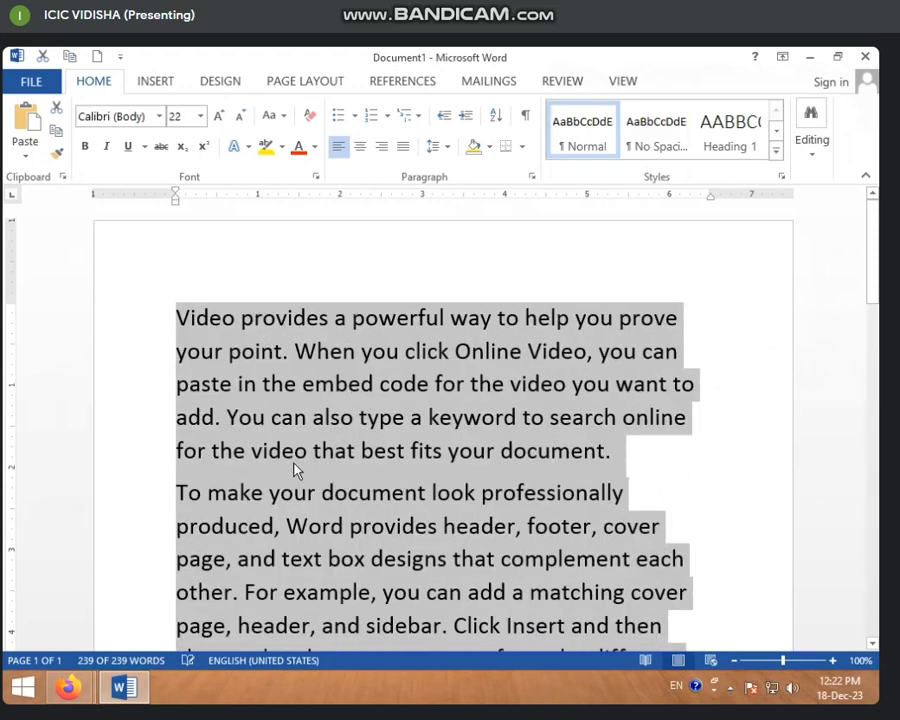
With the formatting marks temporarily shown, add a second space after "Save" in the fourth paragraph.
left_click(523, 118)
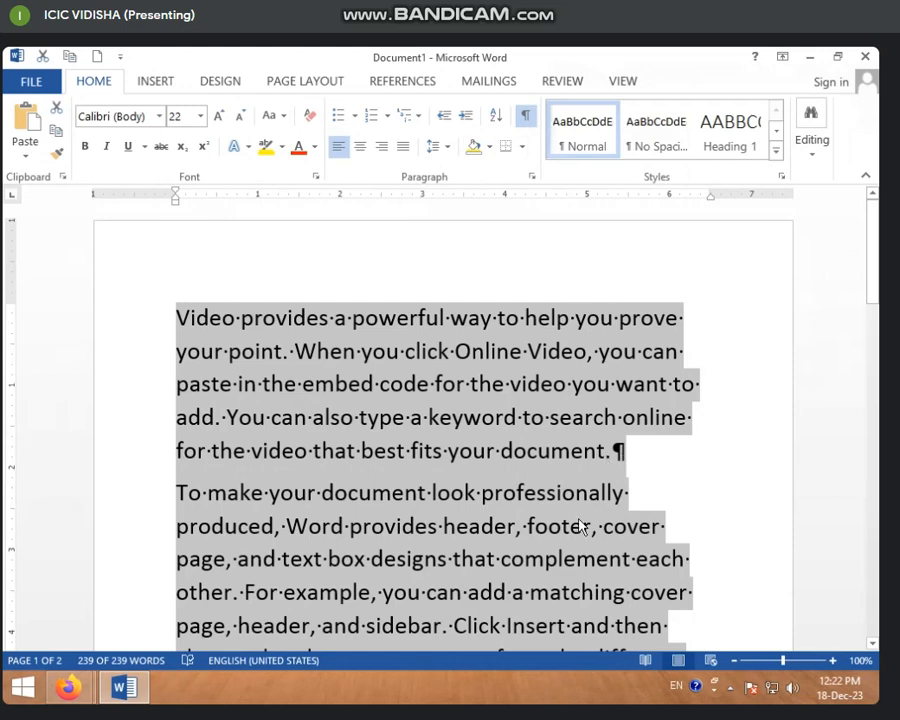
scroll(580, 527, "down", 3)
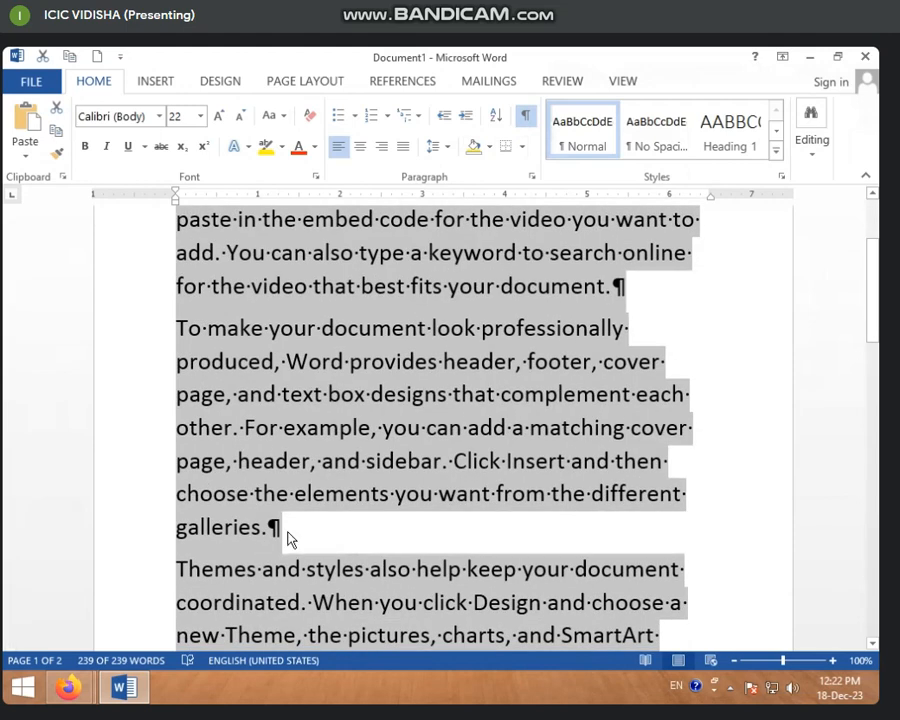
scroll(287, 538, "down", 4)
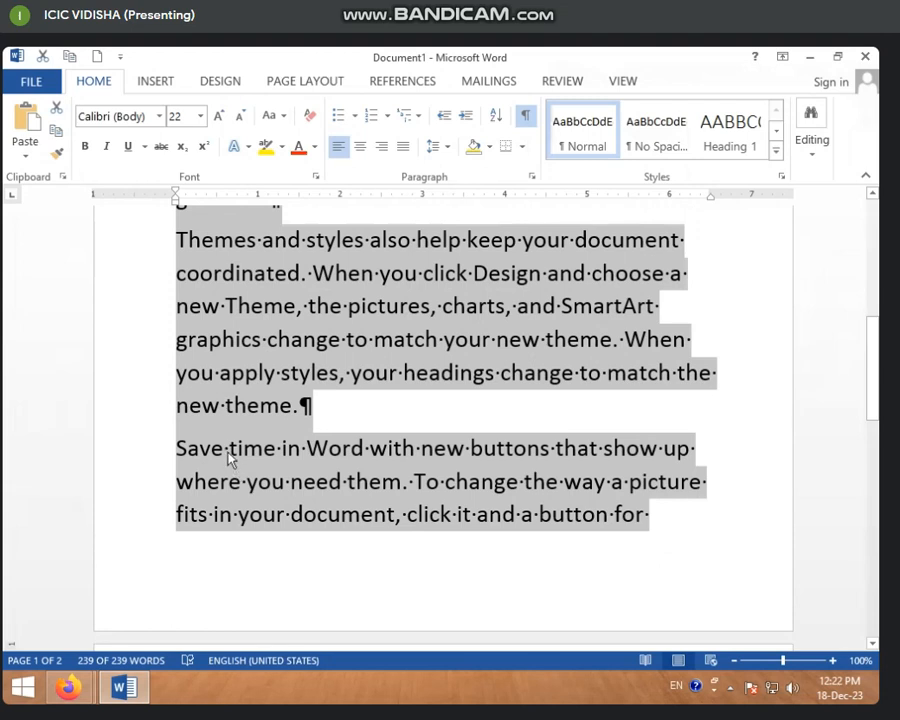
left_click(228, 452)
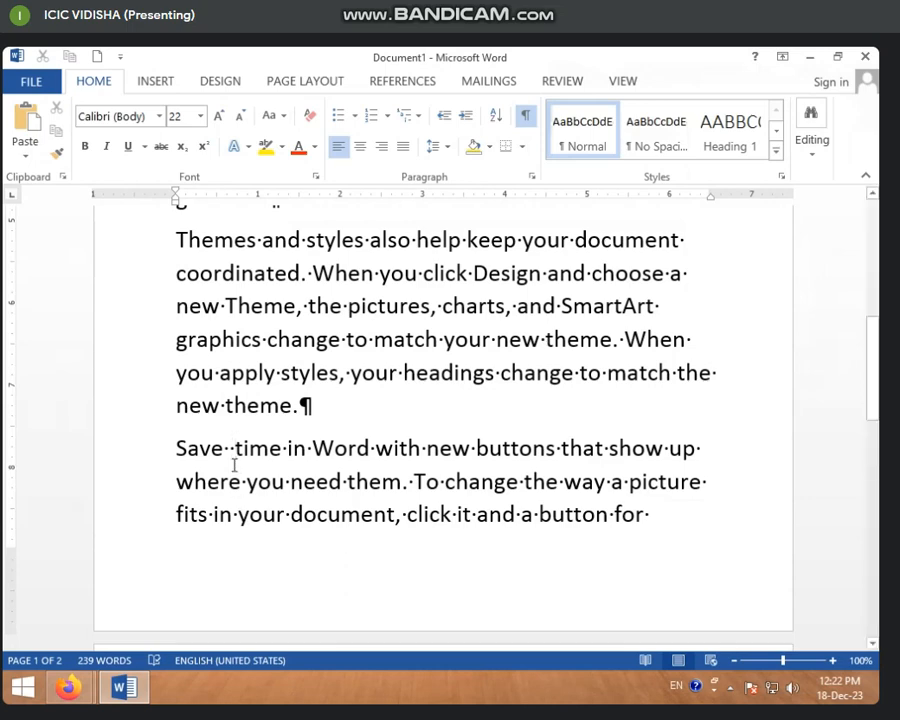
scroll(235, 465, "up", 5)
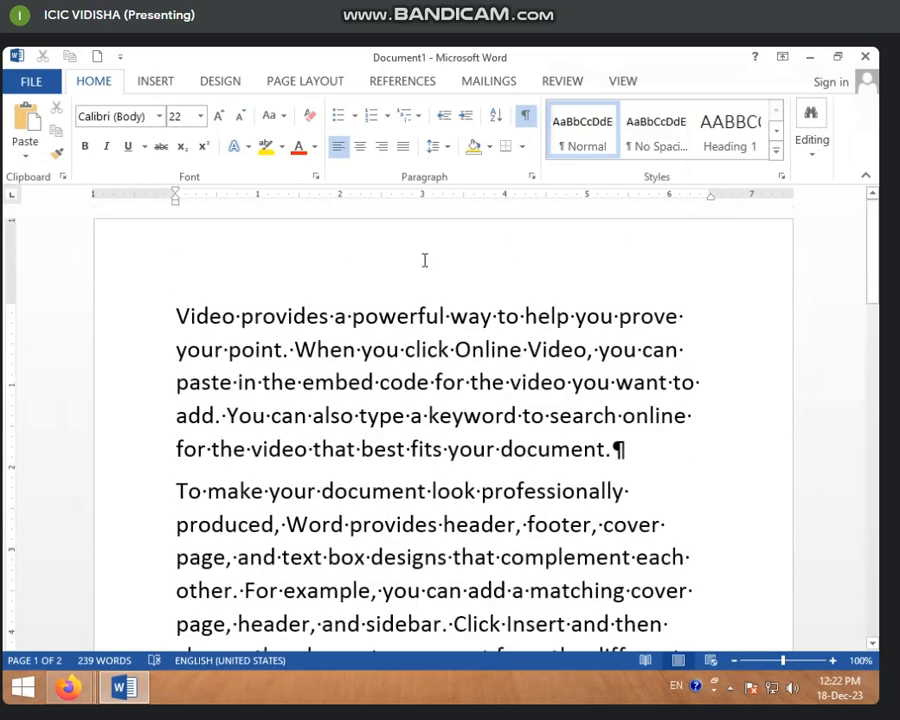
left_click(525, 115)
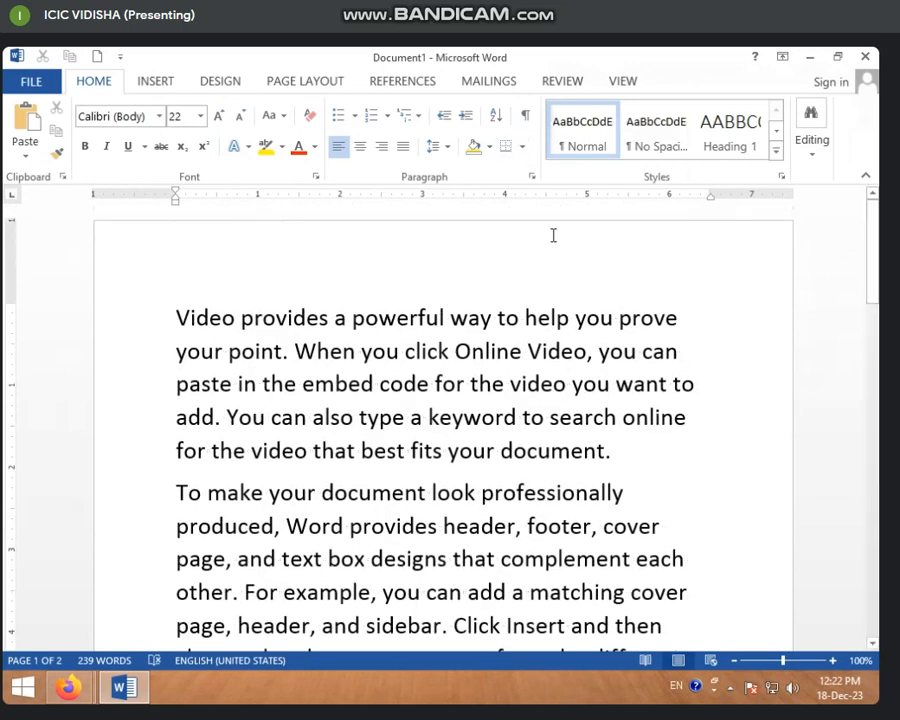
Look at the empty Mark Citation dialog and leave it without marking a citation.
left_click(415, 80)
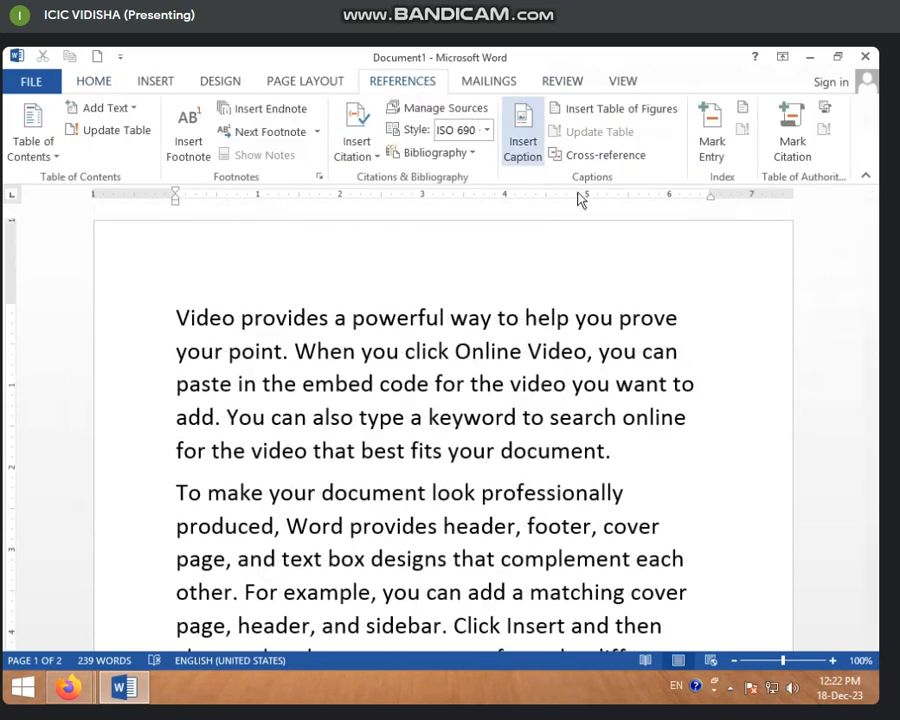
left_click(805, 148)
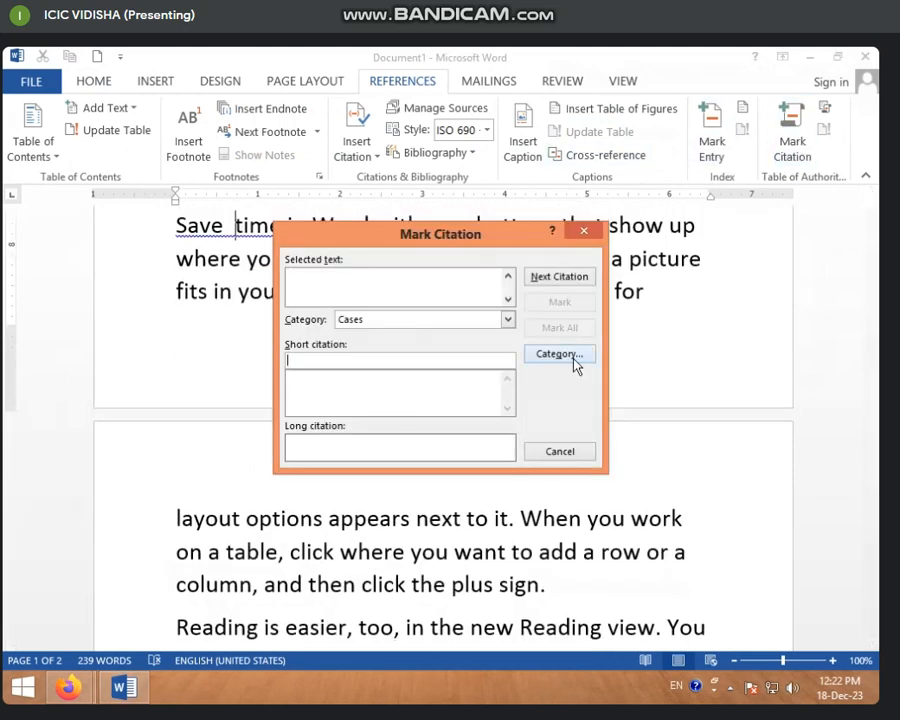
left_click(560, 455)
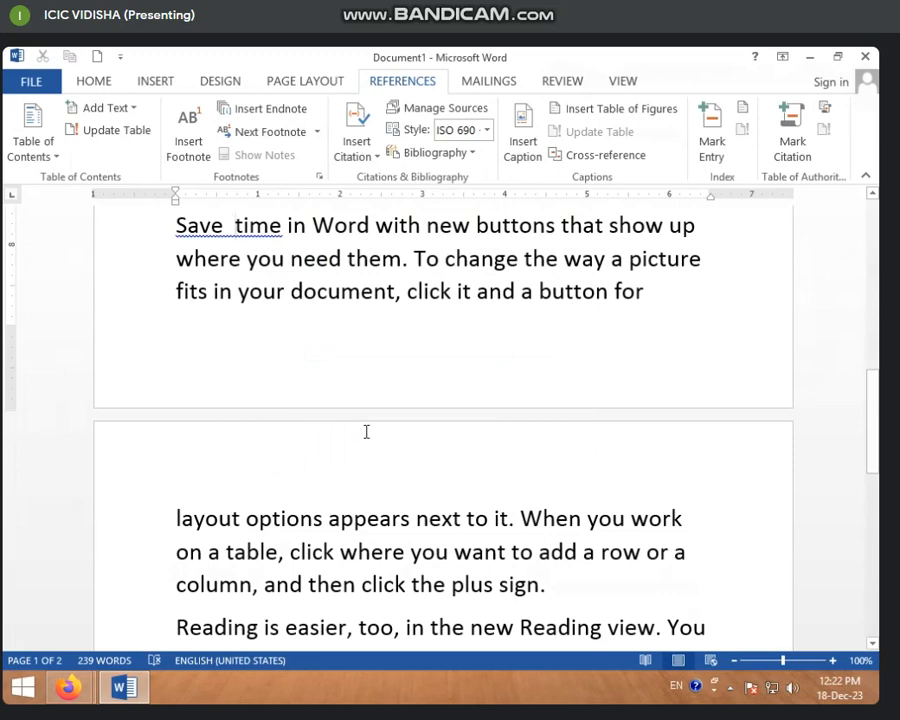
Insert an empty paragraph after the one ending in "click the plus sign.".
scroll(508, 447, "down", 3)
left_click(581, 343)
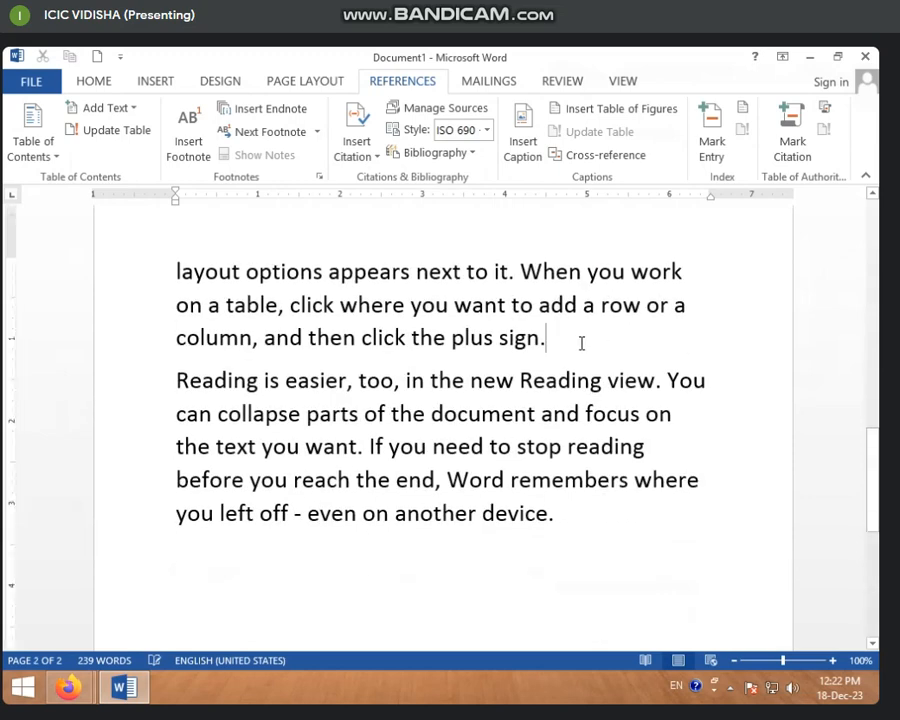
key("Return")
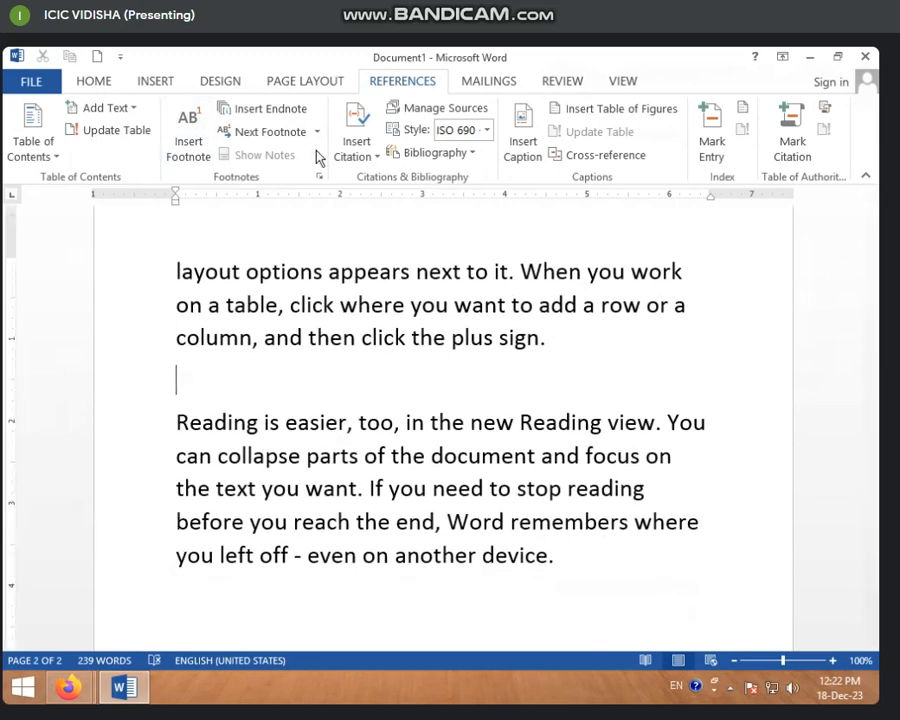
Look at the Insert Citation options, examine the master list of sources in the Source Manager and close it.
left_click(368, 155)
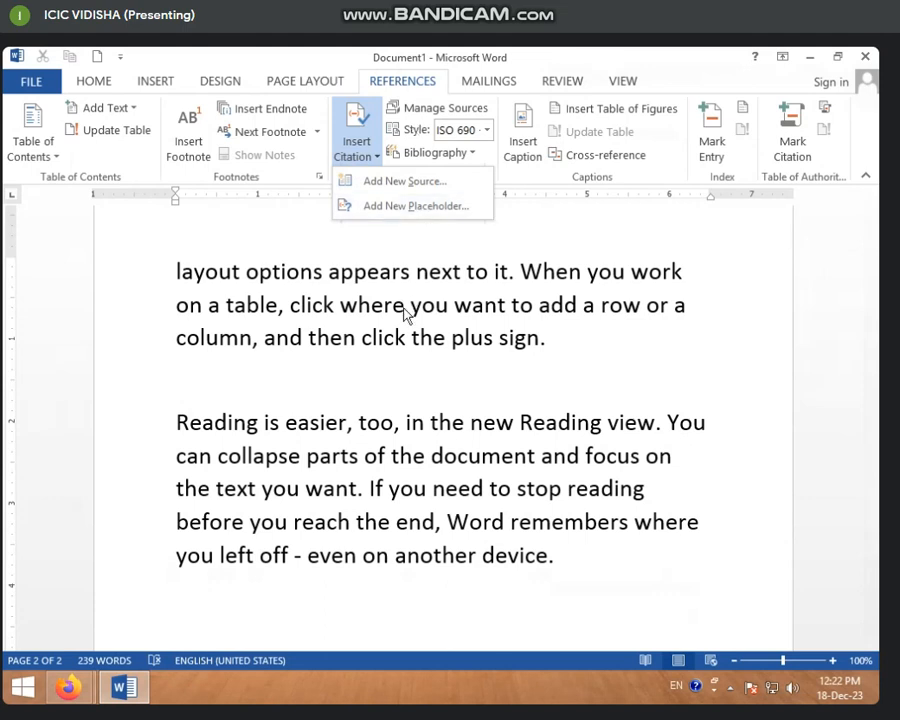
left_click(443, 111)
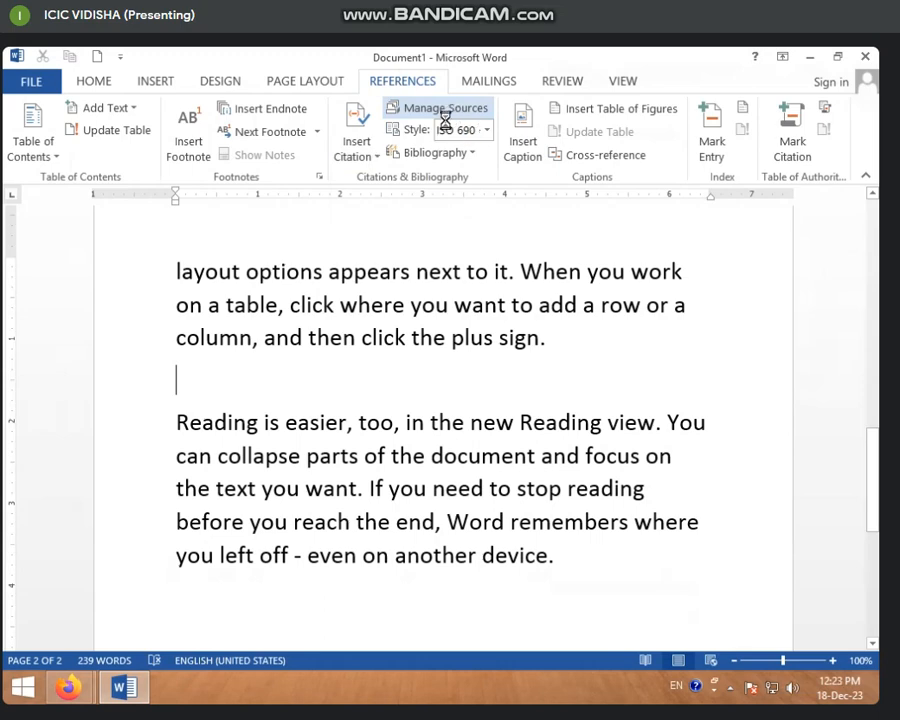
scroll(110, 270, "down", 6)
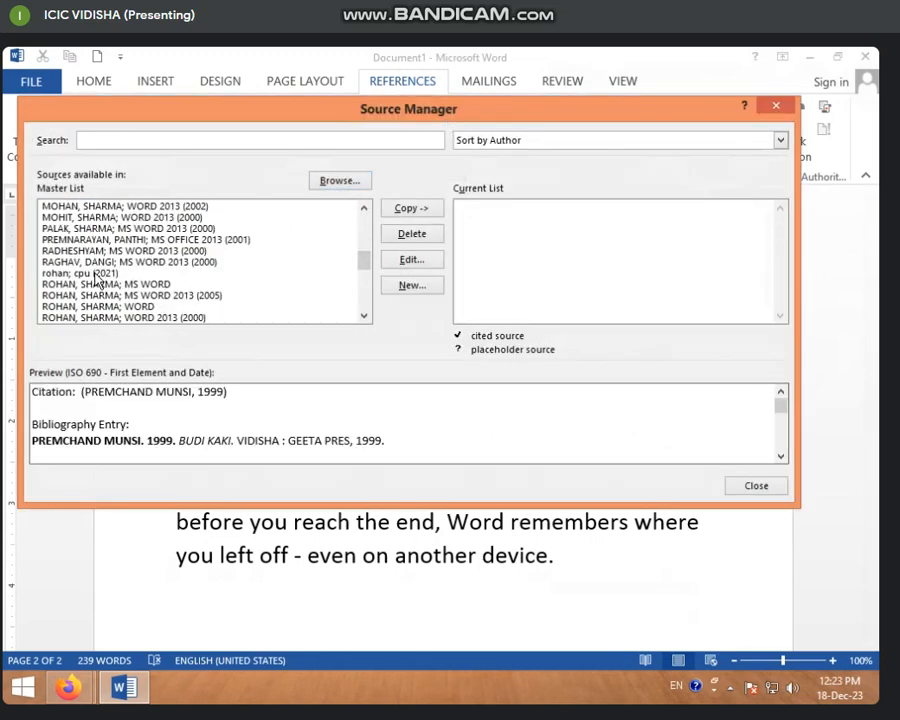
scroll(98, 285, "down", 5)
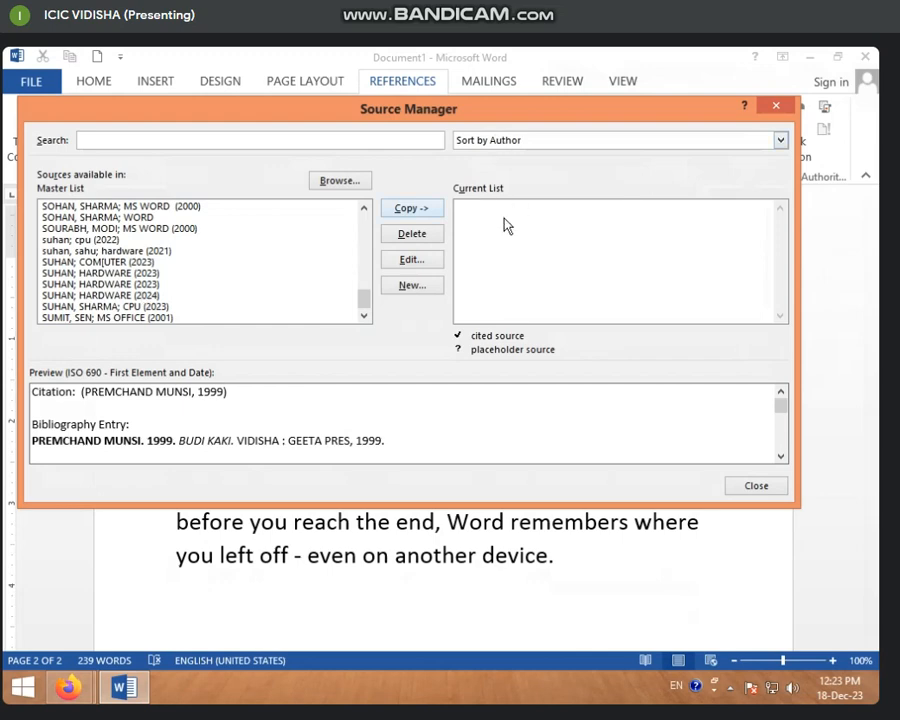
left_click(776, 105)
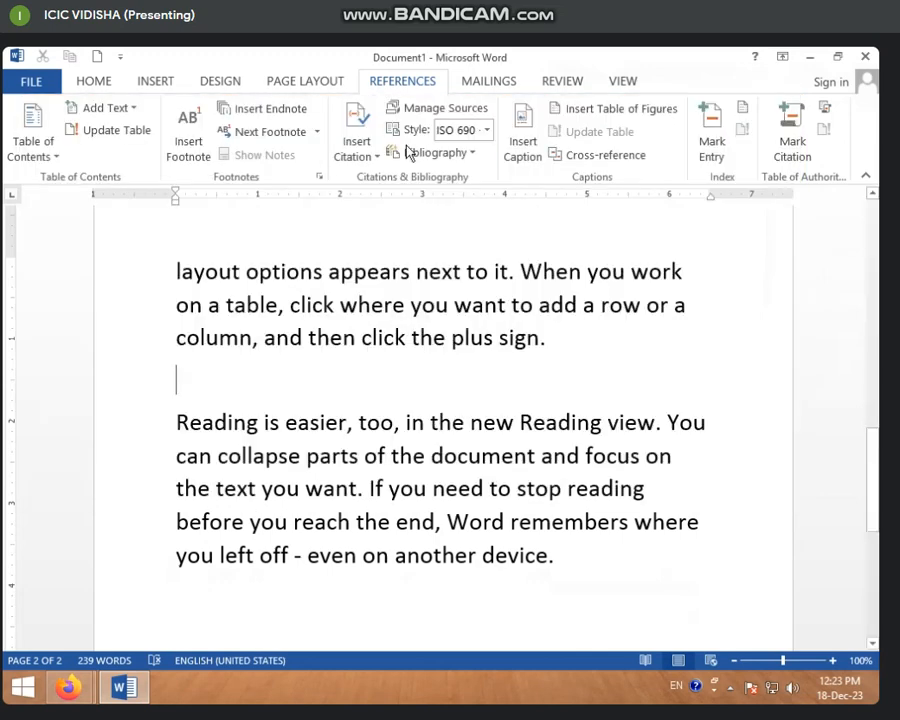
In the Source Manager, copy the fourth master list source, the lowercase "computer (2023)" entry, to the current list and close the manager.
left_click(356, 148)
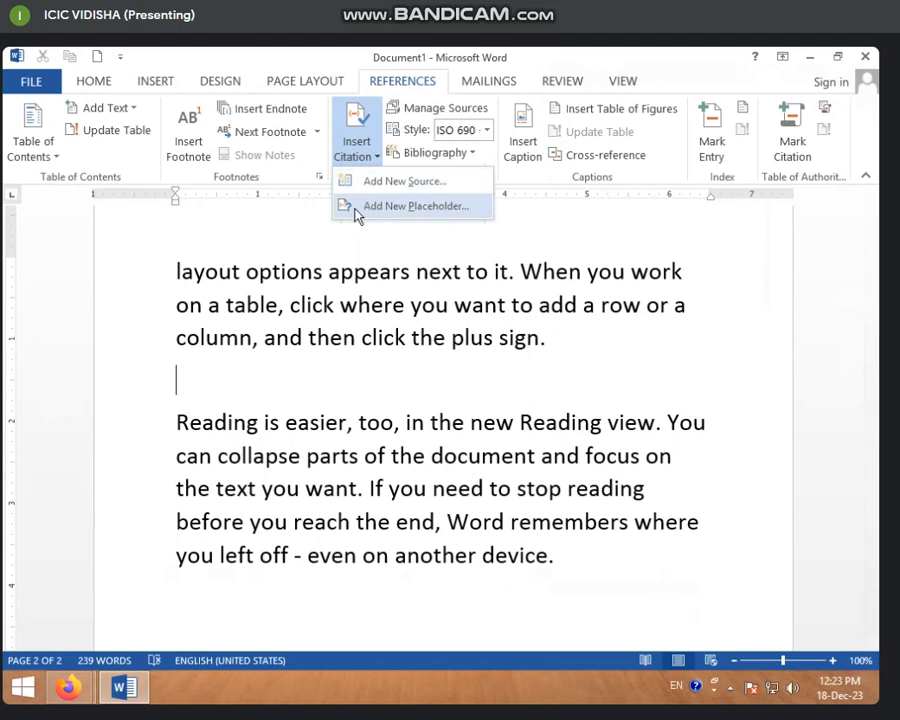
left_click(430, 110)
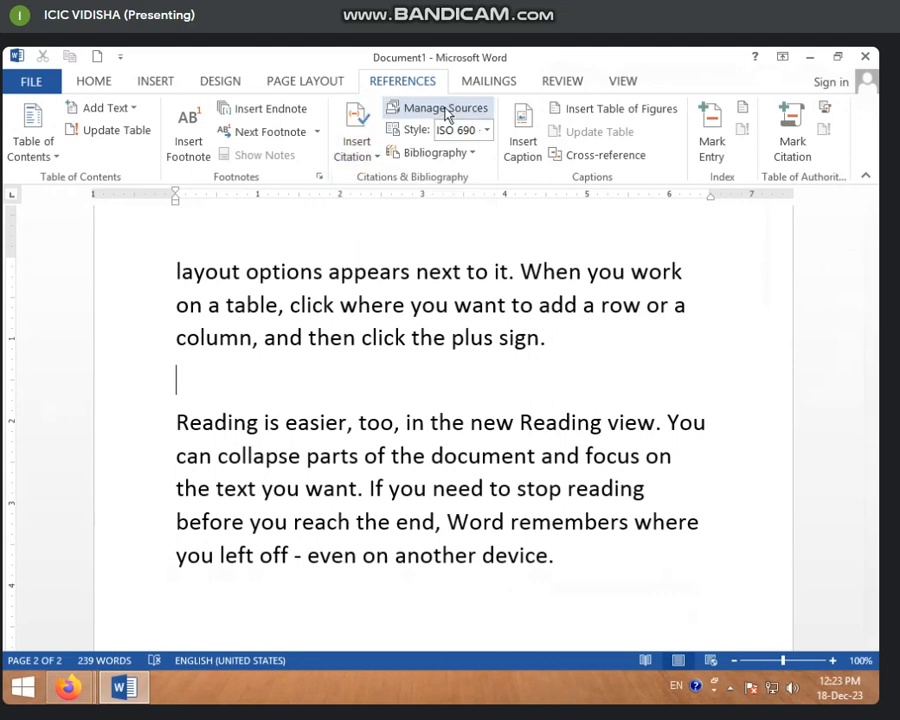
left_click(90, 217)
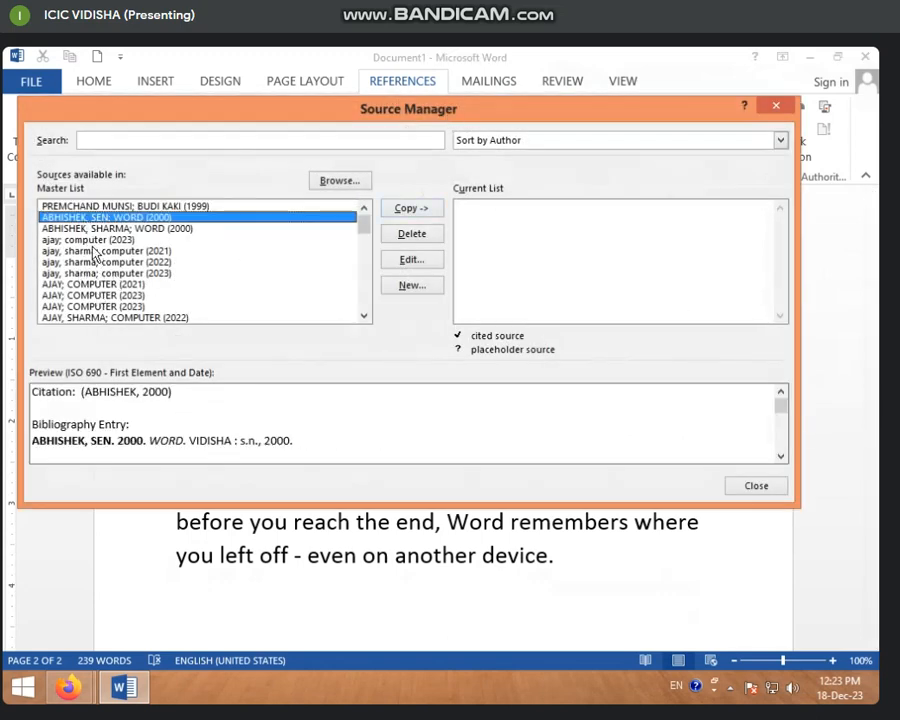
left_click(86, 243)
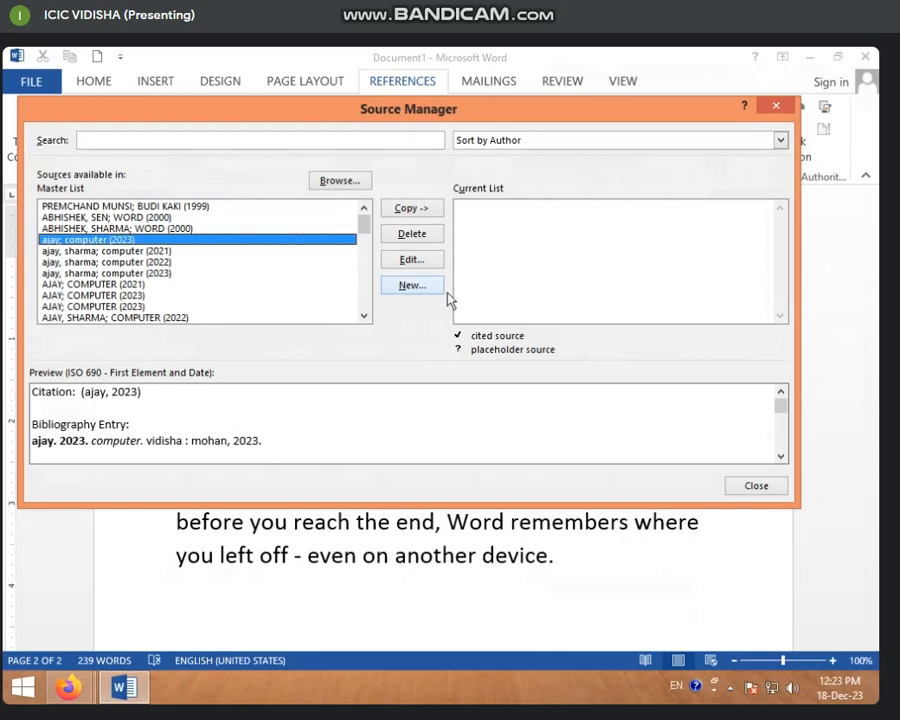
left_click(411, 210)
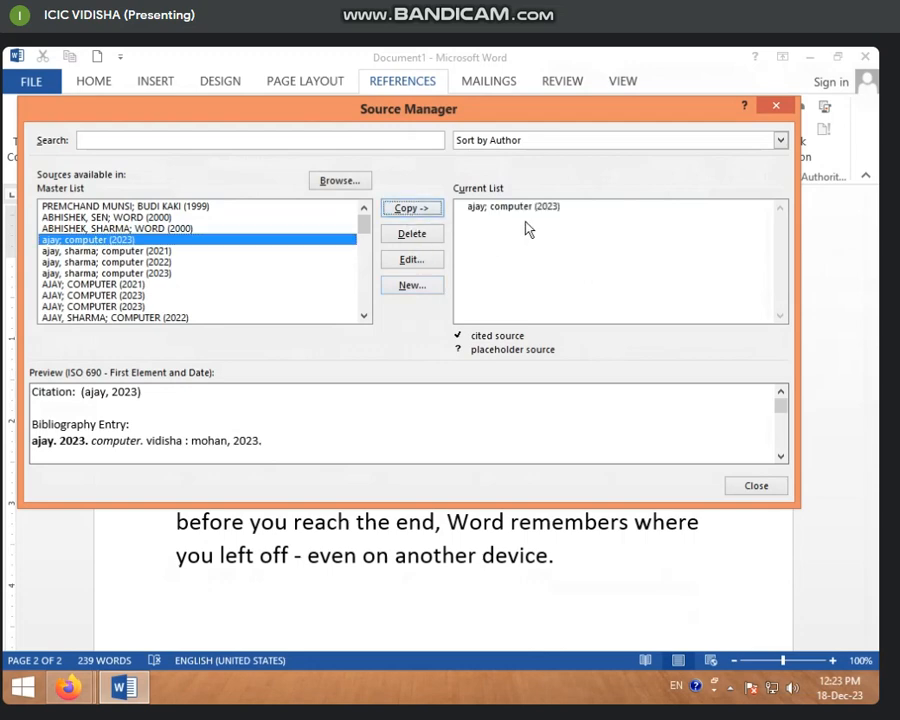
left_click(758, 485)
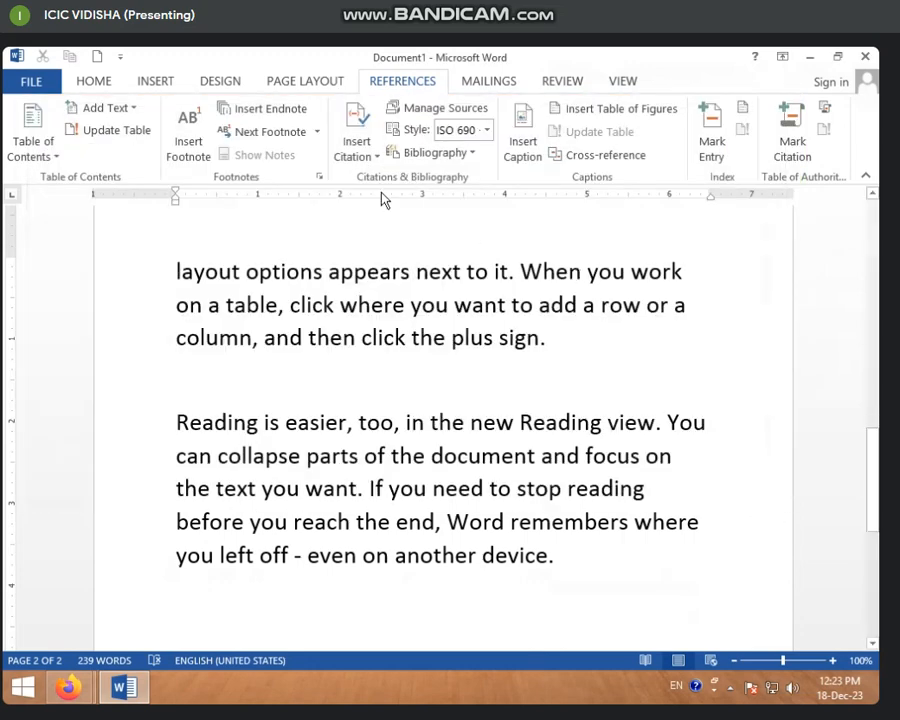
Insert a citation of the "computer (2023)" source in the empty paragraph after "click the plus sign.".
left_click(364, 158)
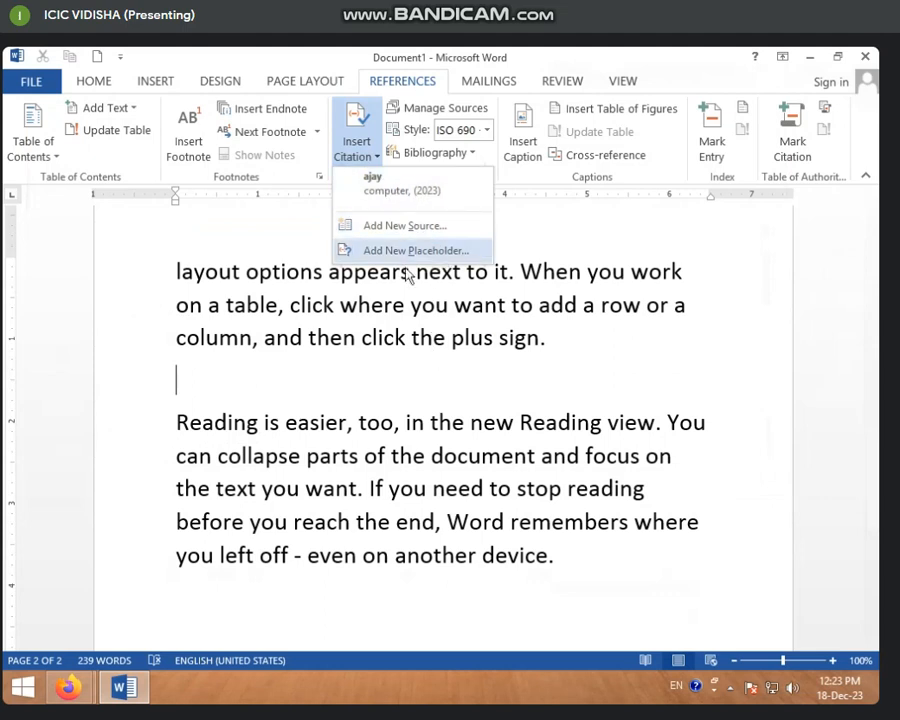
left_click(301, 379)
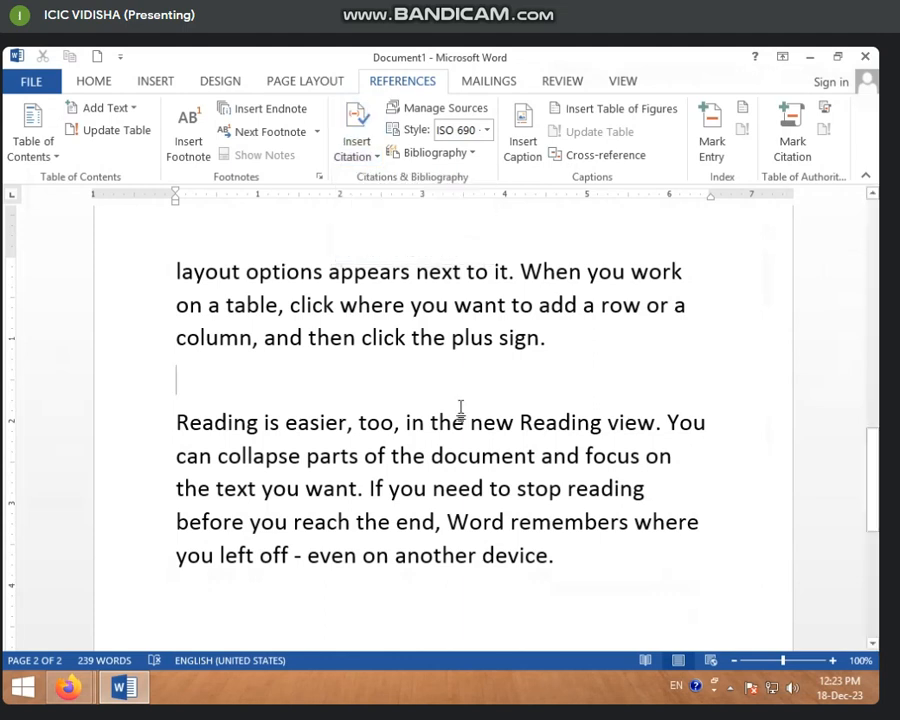
left_click(357, 148)
left_click(390, 198)
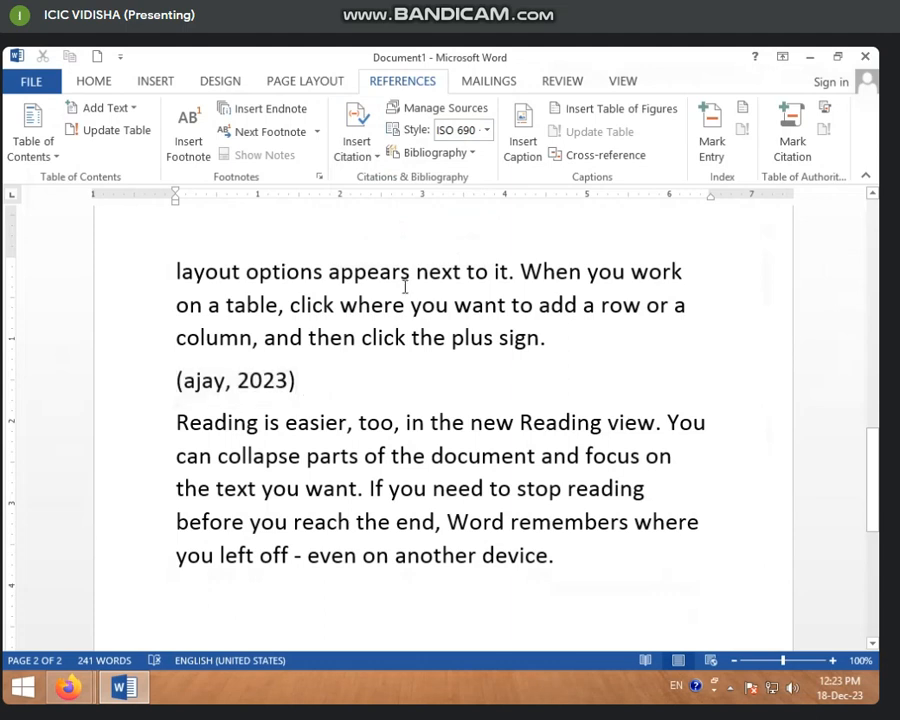
Try the ISO 690 - Numerical Reference citation style and settle on GB7714.
left_click(485, 131)
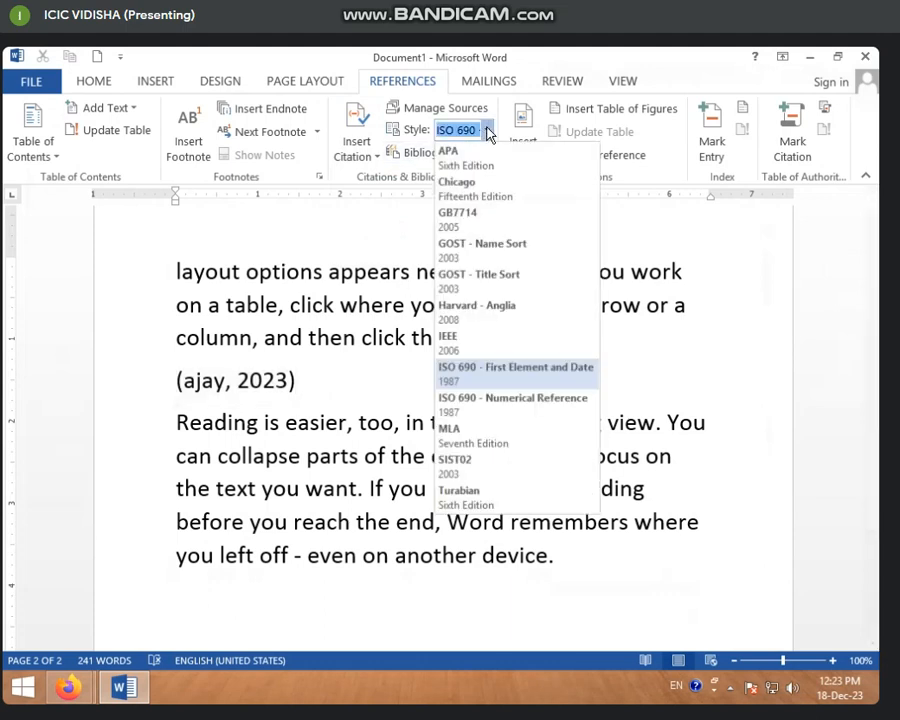
left_click(480, 410)
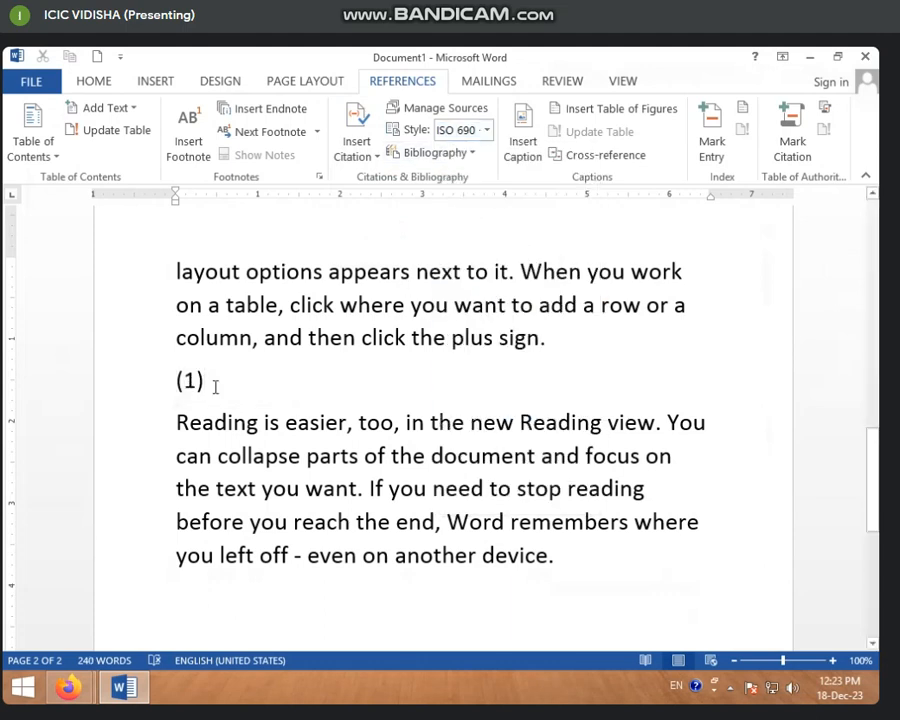
left_click(488, 131)
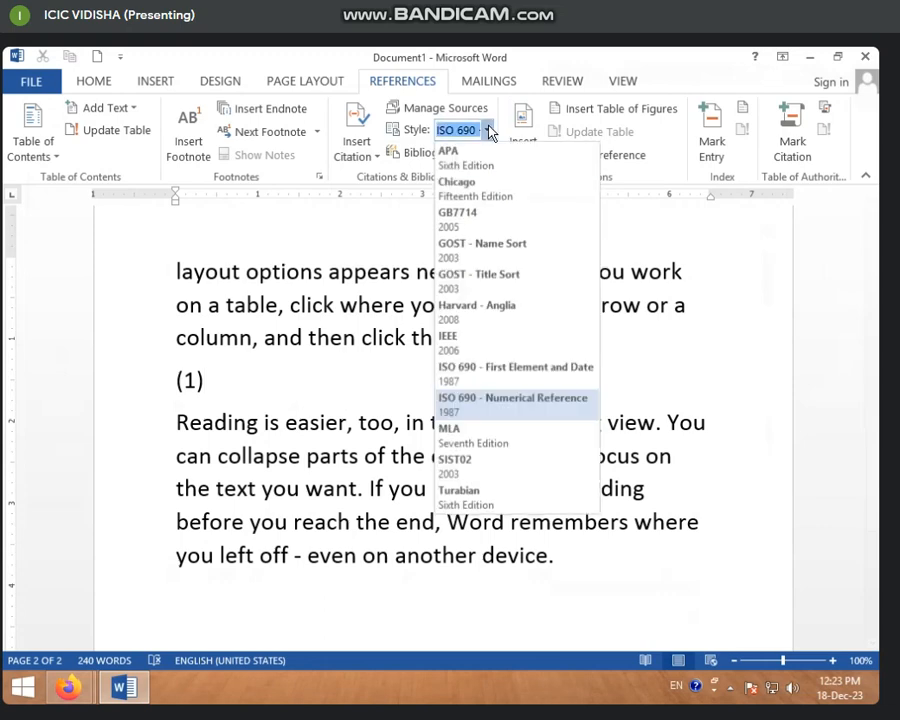
left_click(493, 216)
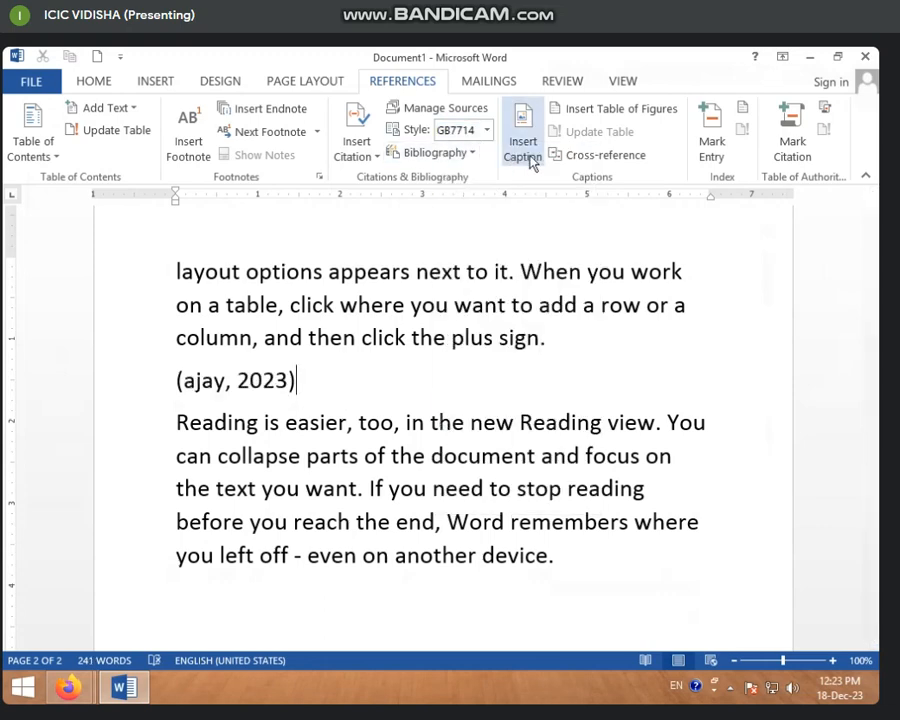
left_click(796, 148)
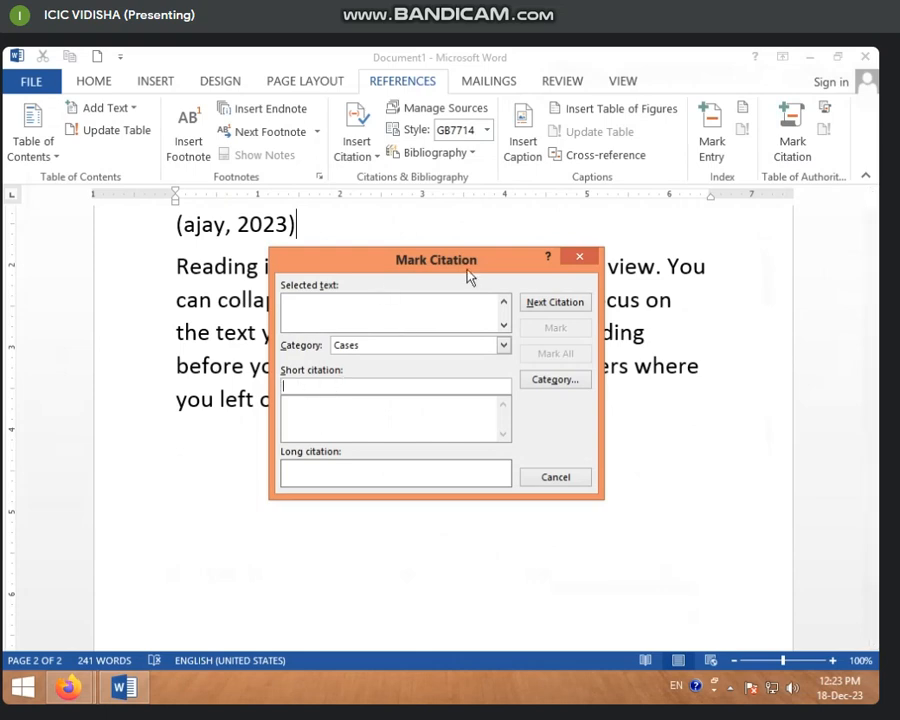
left_click(594, 258)
scroll(374, 266, "up", 3)
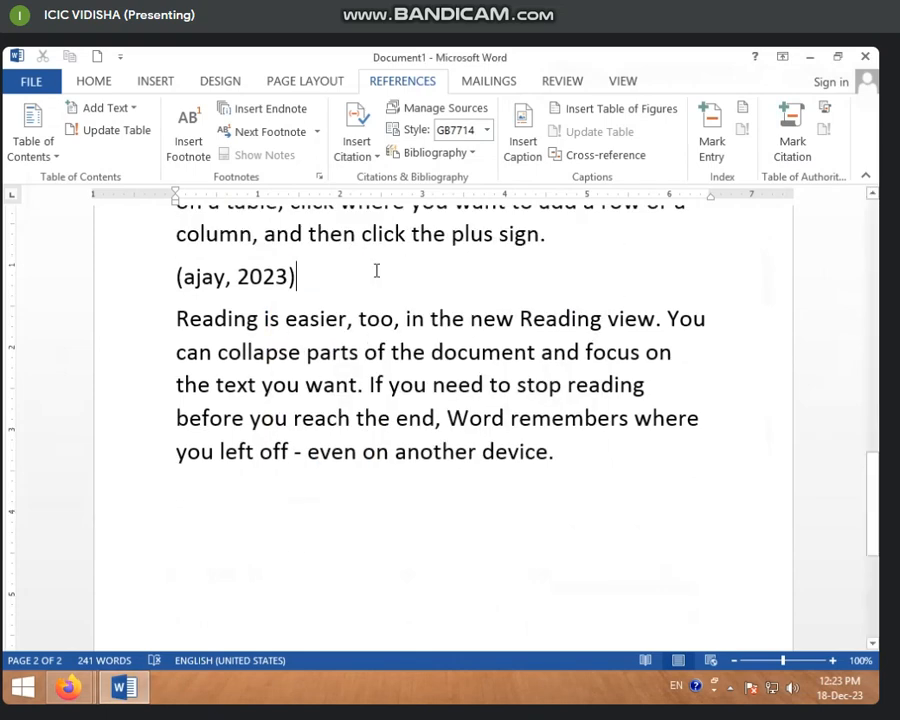
Split the last paragraph after "If you need to stop reading" with a paragraph break.
left_click(657, 501)
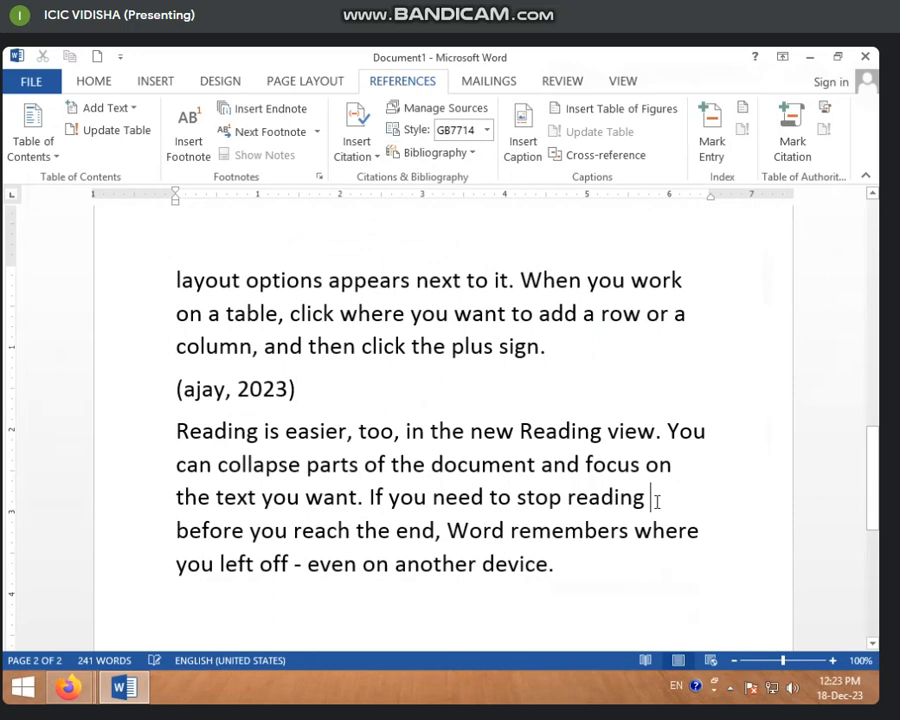
key("Return")
key("Left")
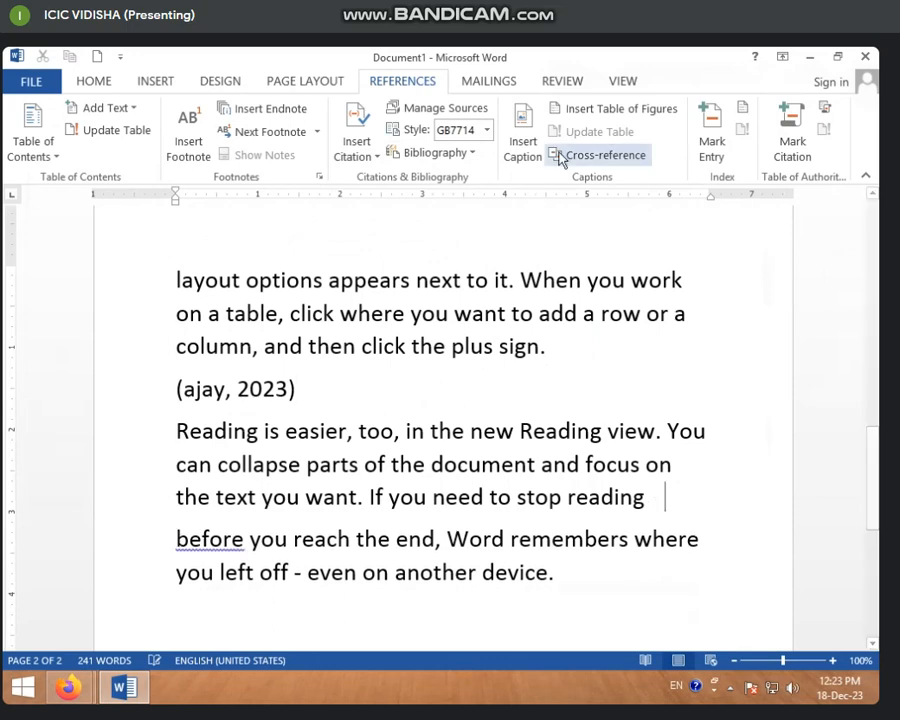
In the Source Manager, copy the single-name author's "MS WORD 2013 (2000)" source to the current list and close the manager.
left_click(428, 118)
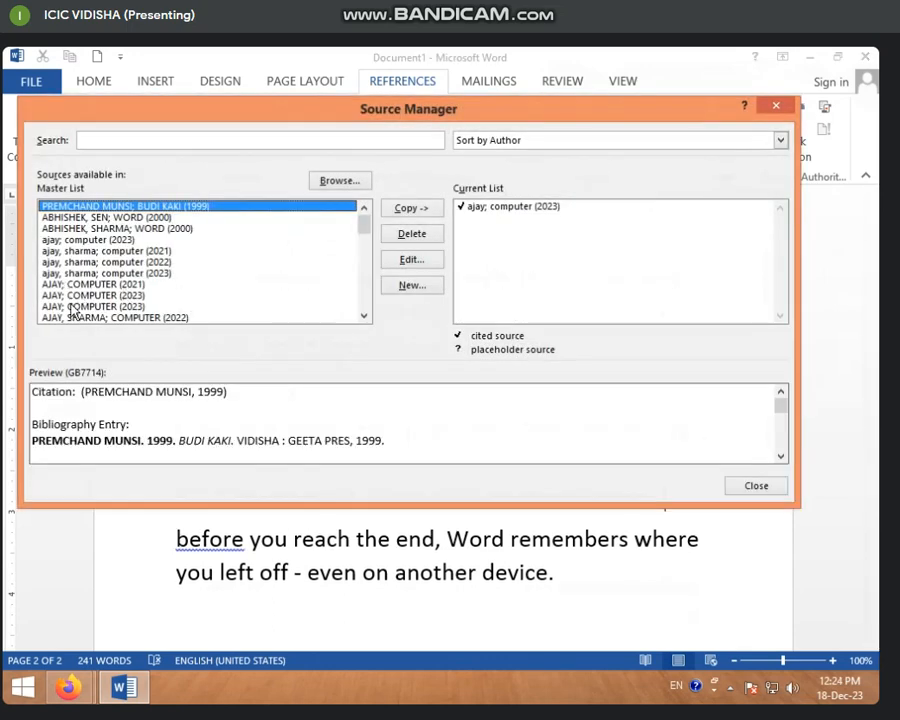
left_click(75, 317)
scroll(70, 318, "down", 5)
left_click(62, 318)
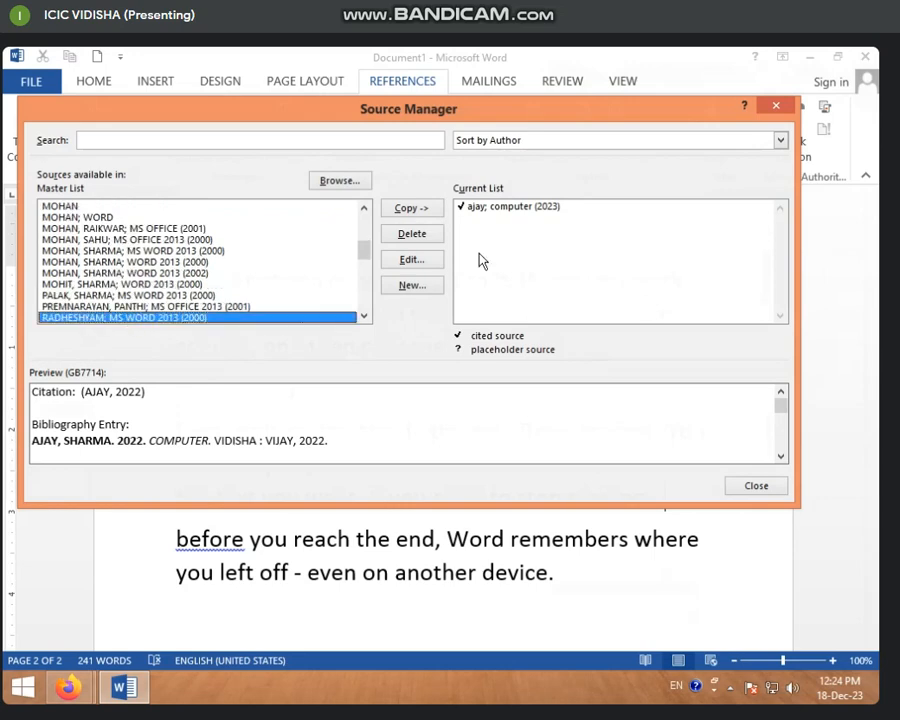
left_click(411, 208)
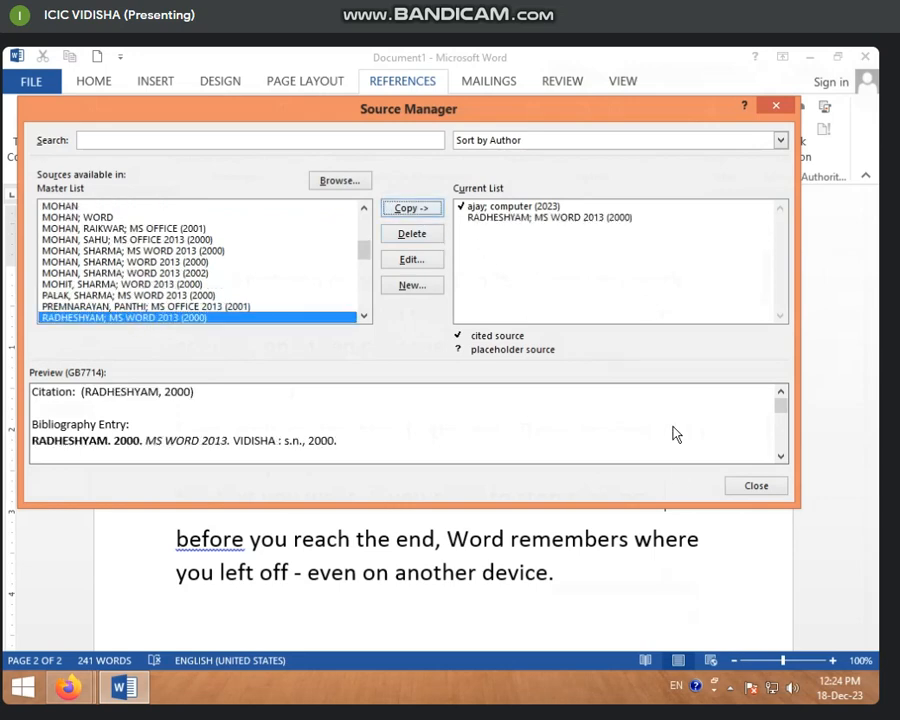
left_click(755, 488)
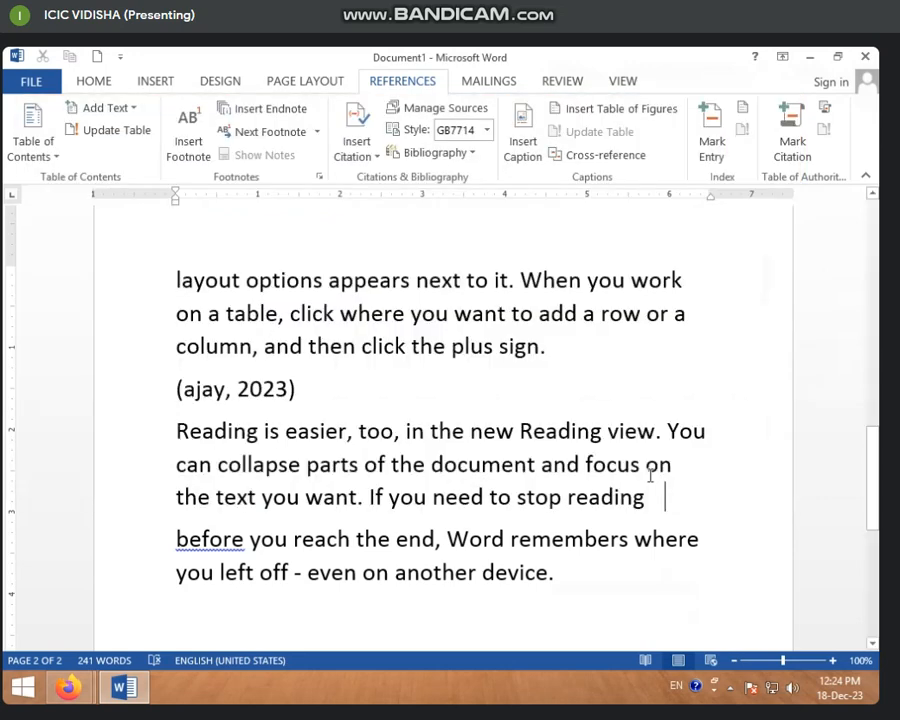
Insert a citation of the "MS WORD 2013 (2000)" source before "before you reach the end" and set it in its own paragraph.
left_click(377, 158)
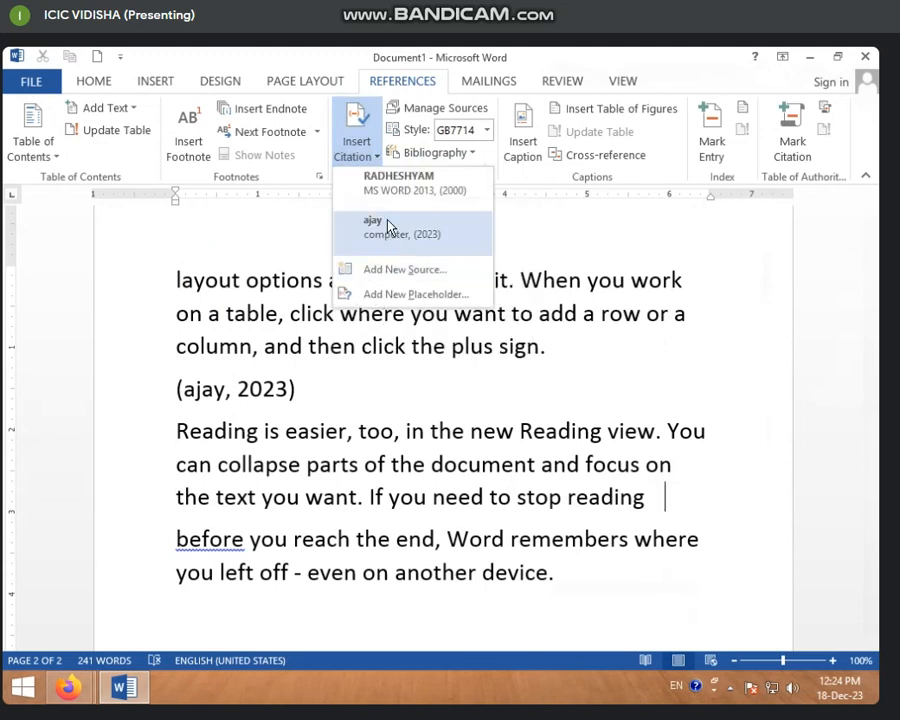
left_click(390, 186)
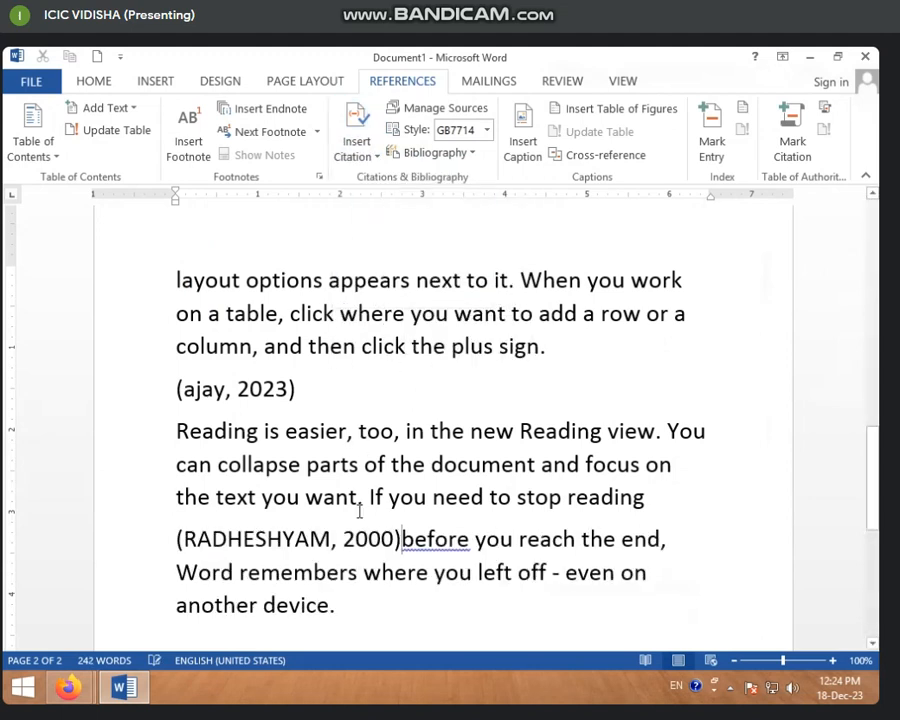
key("Return")
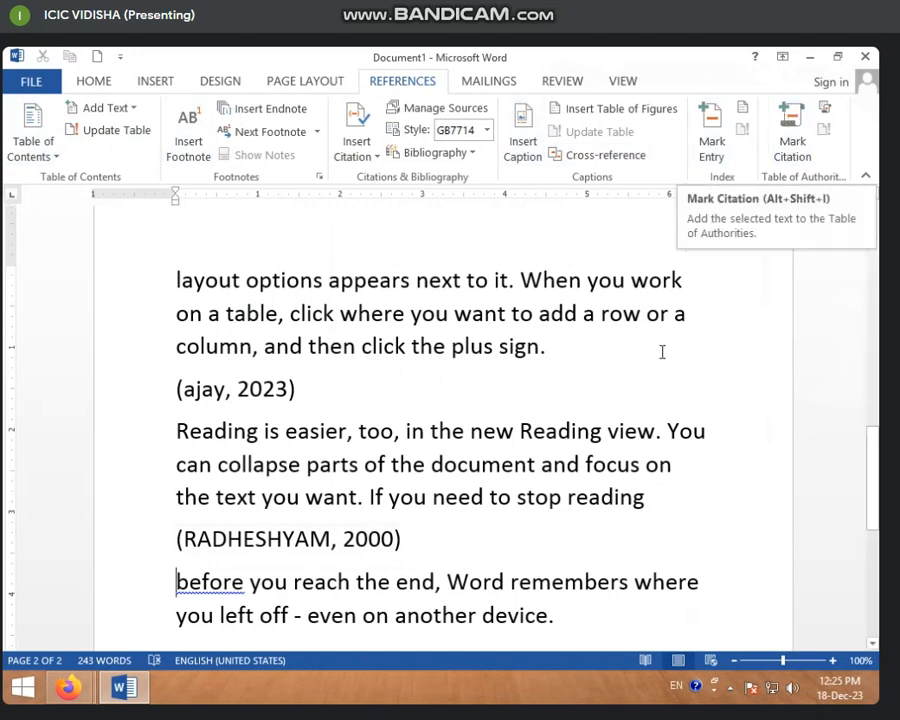
Place the cursor at the 2023 citation, look at the empty Mark Index Entry dialog and leave it without marking an entry.
left_click(297, 389)
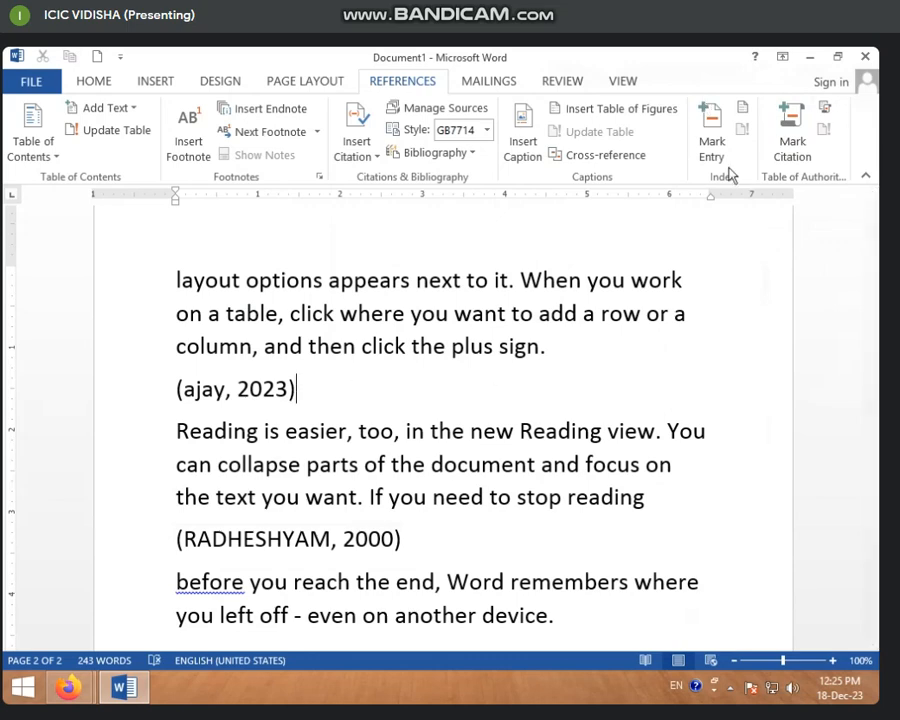
left_click(712, 135)
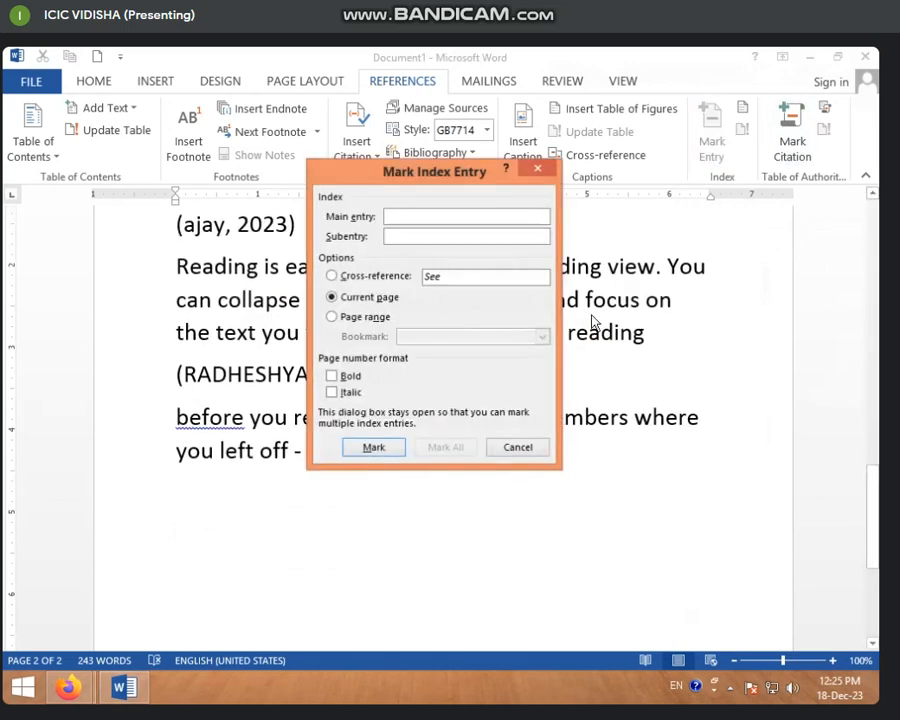
left_click(543, 168)
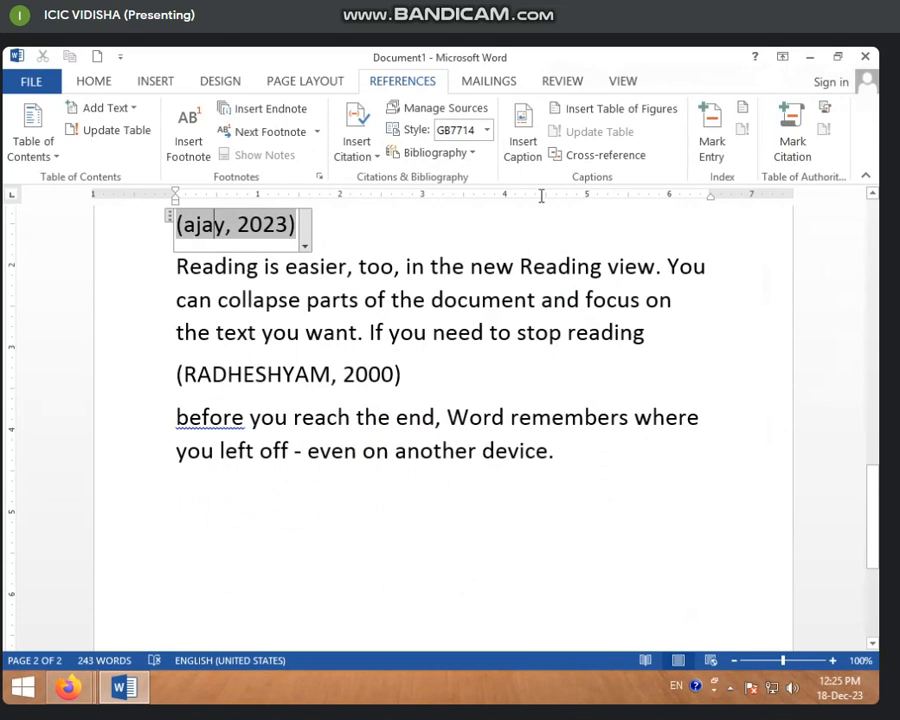
left_click(714, 145)
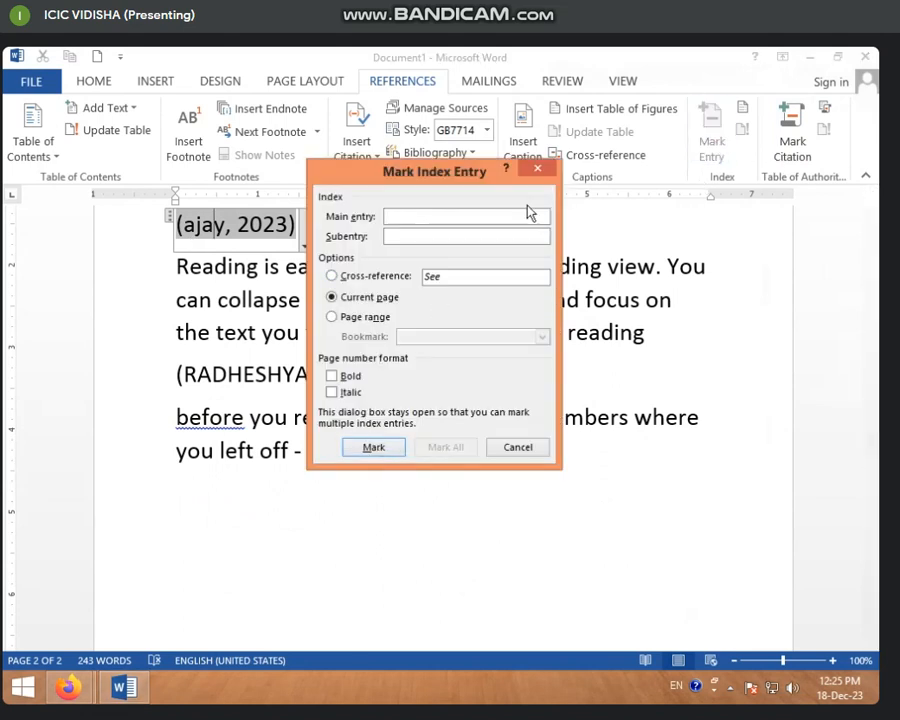
left_click(537, 168)
Mark a citation in the Cases category at the 2023 citation, using the author's first name in capitals as the short citation.
left_click(793, 158)
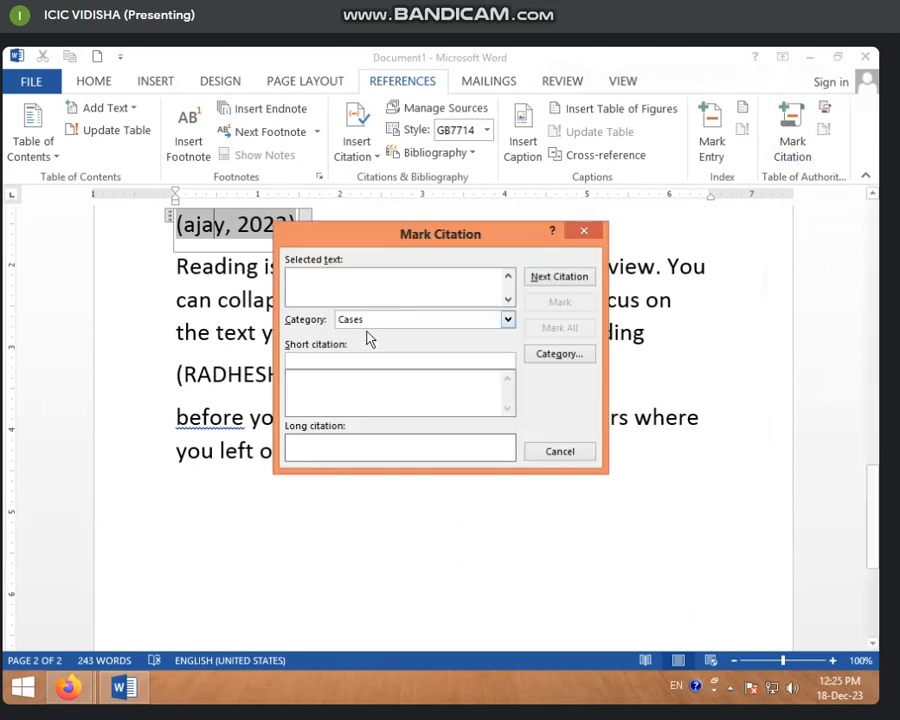
left_click(320, 360)
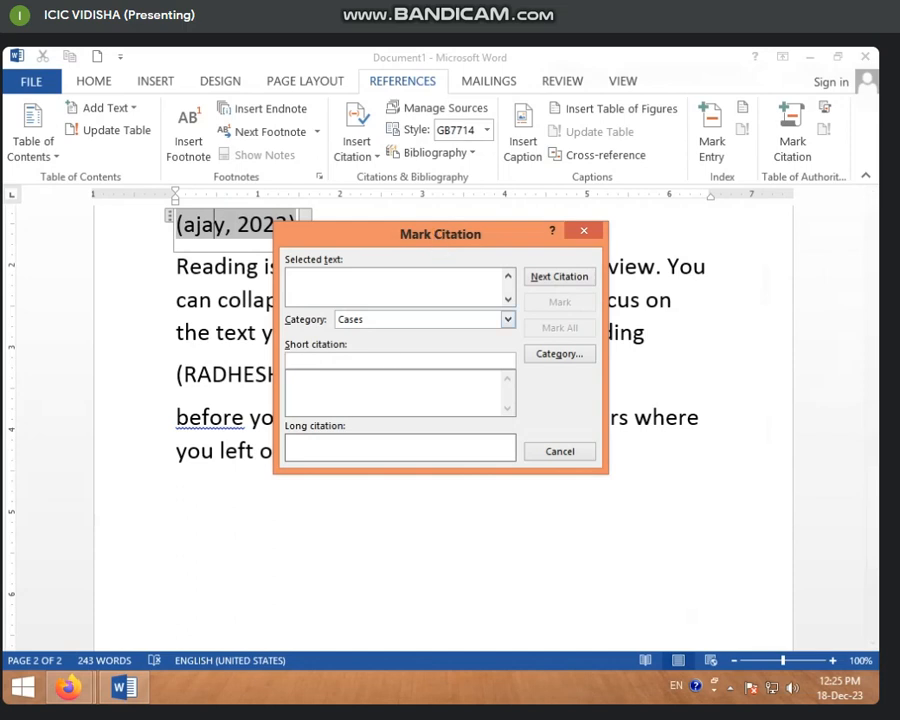
type("AJAY")
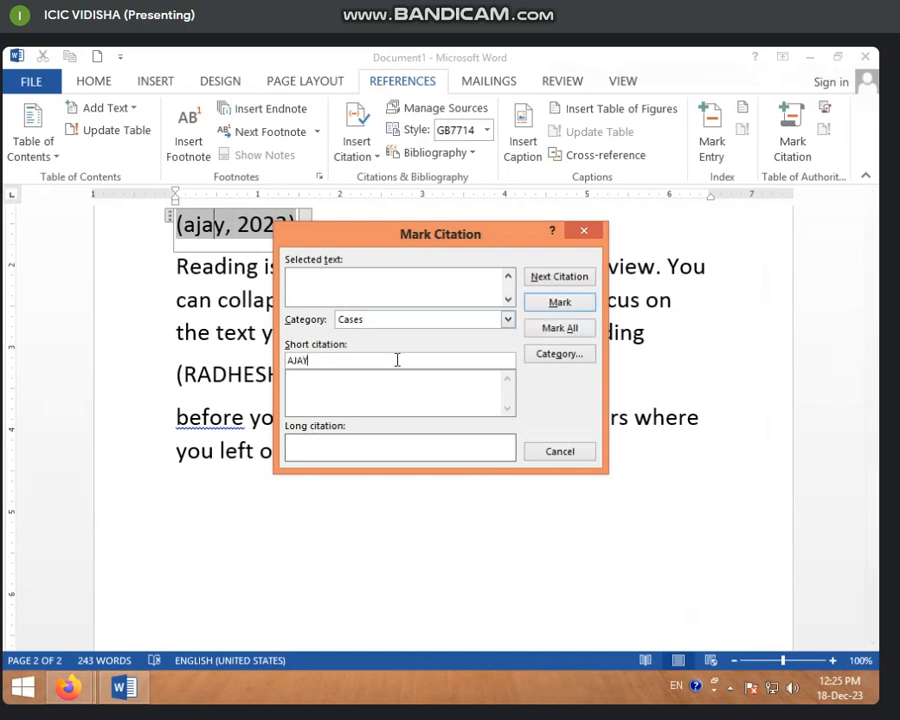
left_click(558, 303)
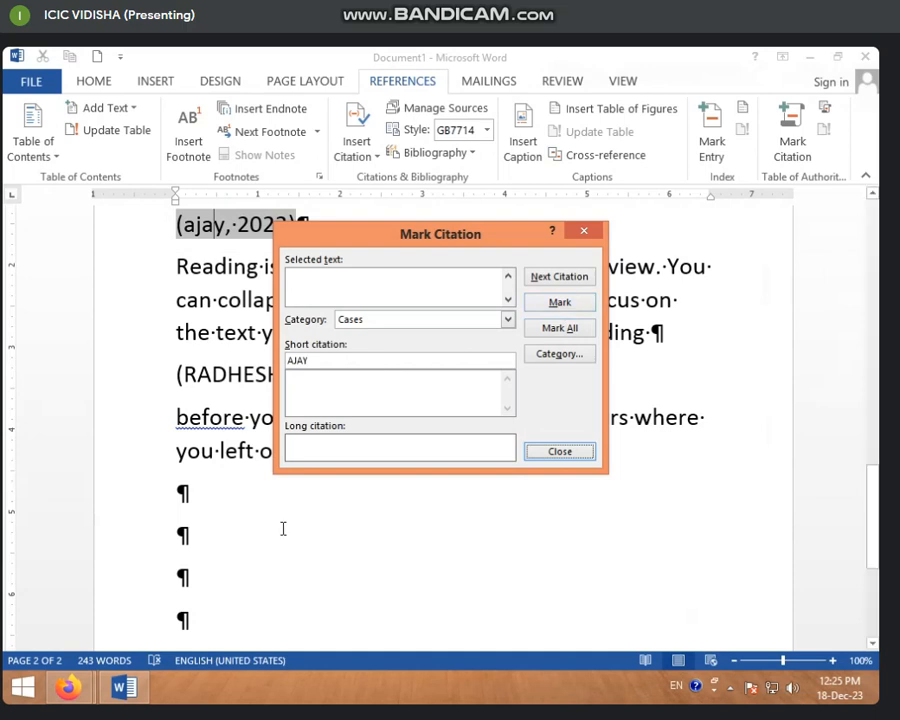
left_click(553, 451)
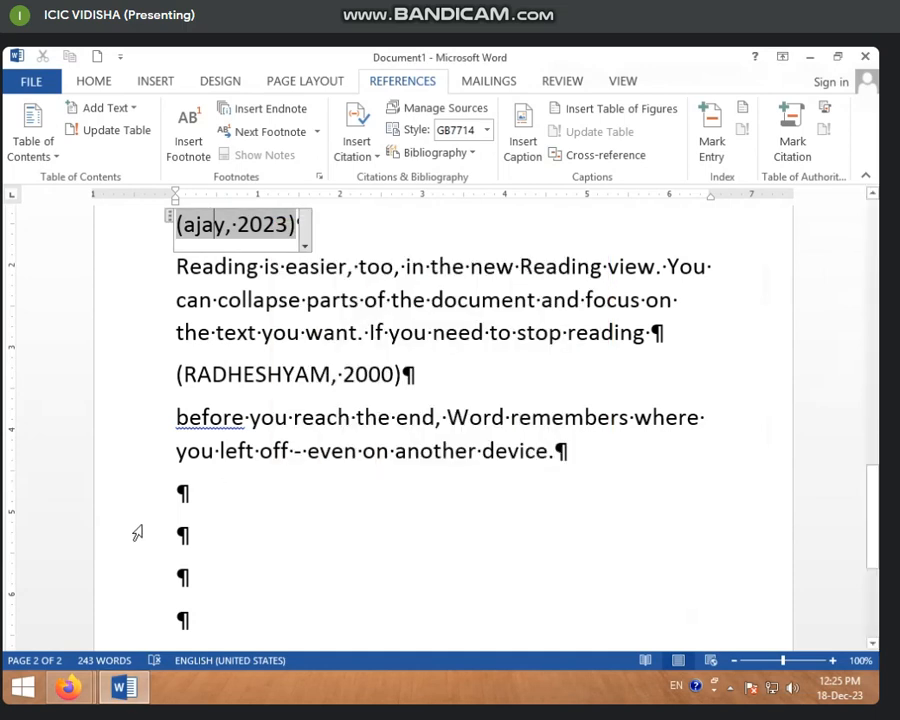
Hide the paragraph marks and other formatting symbols in the document.
scroll(180, 412, "up", 1)
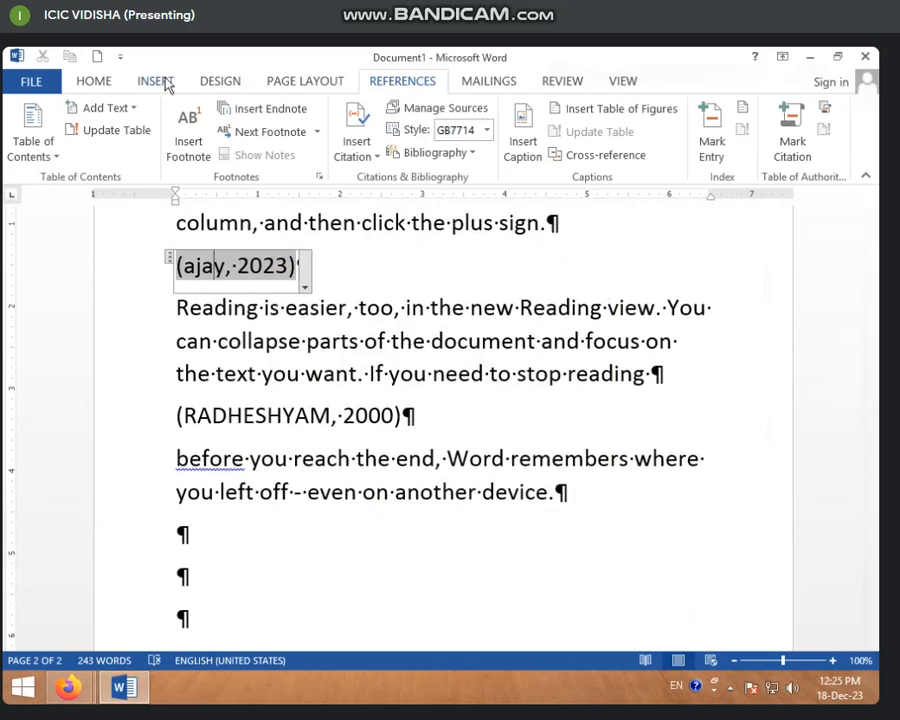
left_click(96, 84)
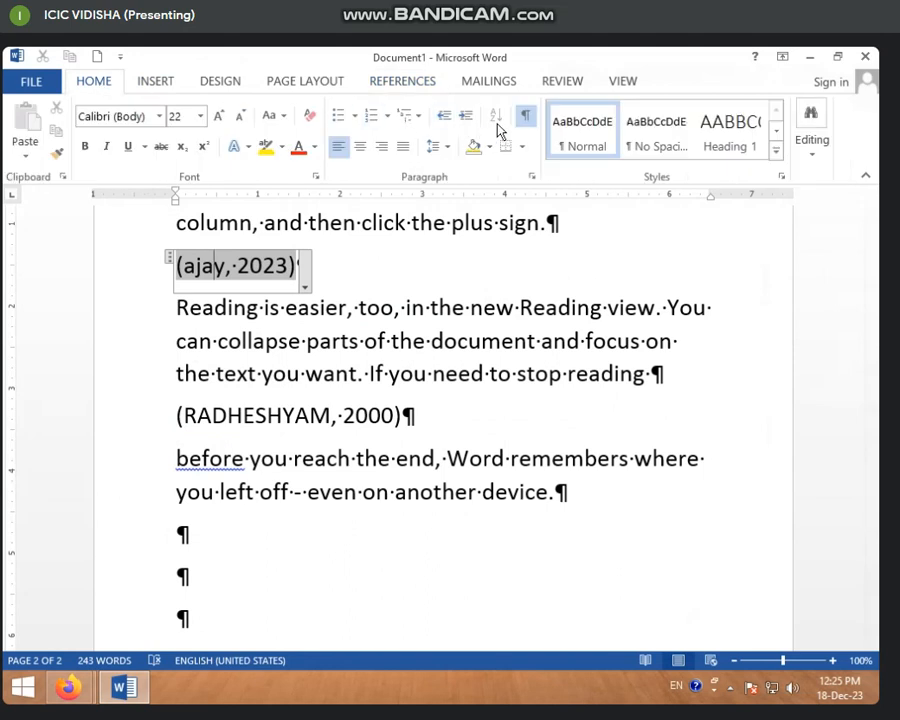
left_click(526, 116)
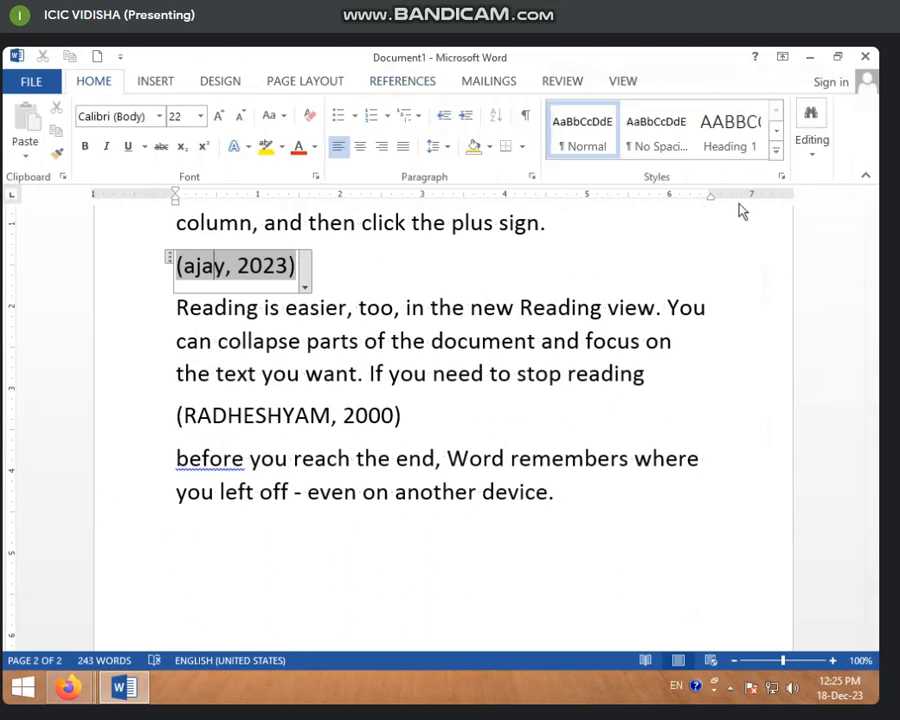
left_click(566, 84)
left_click(403, 81)
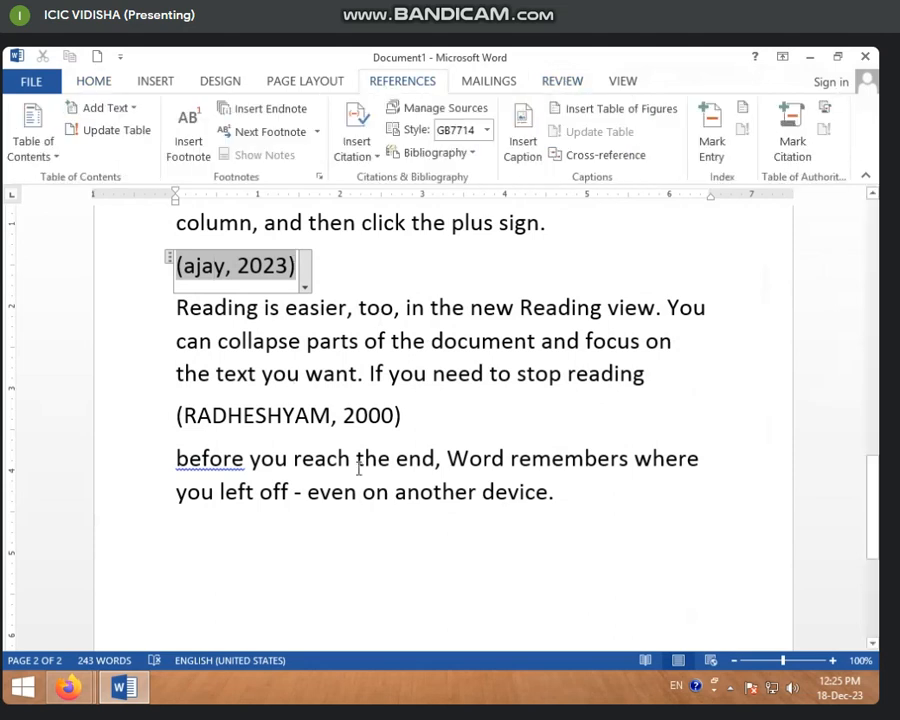
Add two empty paragraphs after the closing sentence ending in "even on another device.".
left_click(95, 82)
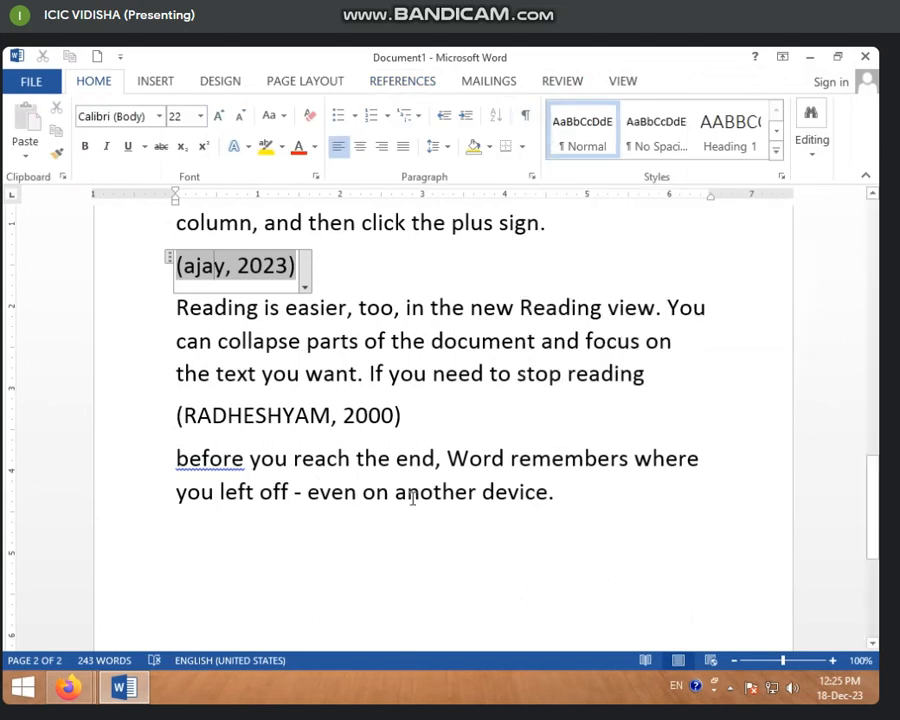
left_click(602, 501)
key("Return")
key("Return")
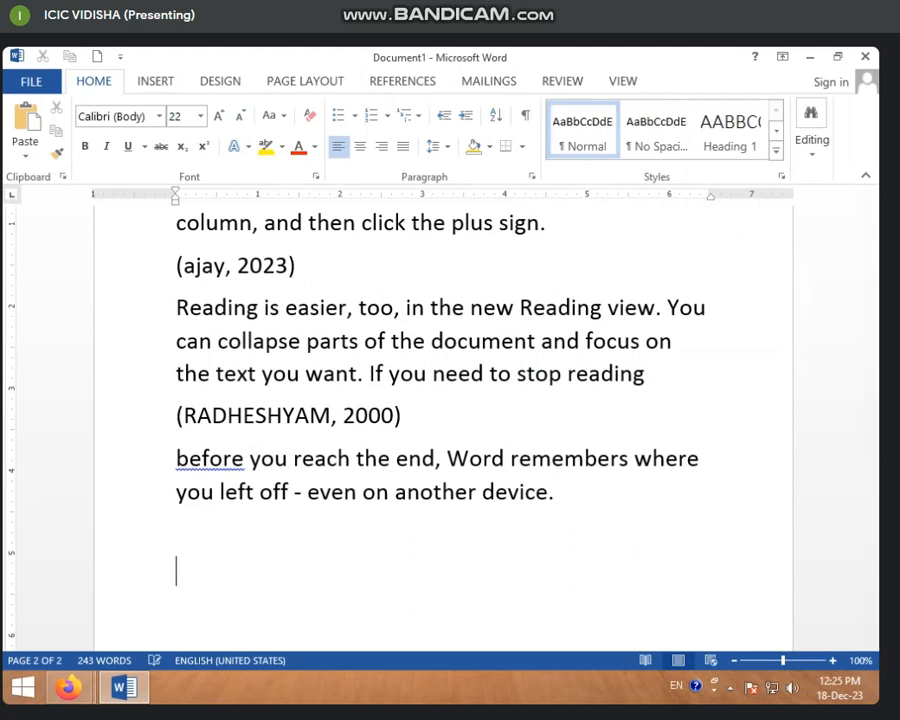
Try to insert a table of authorities for all categories below the closing sentence.
left_click(430, 85)
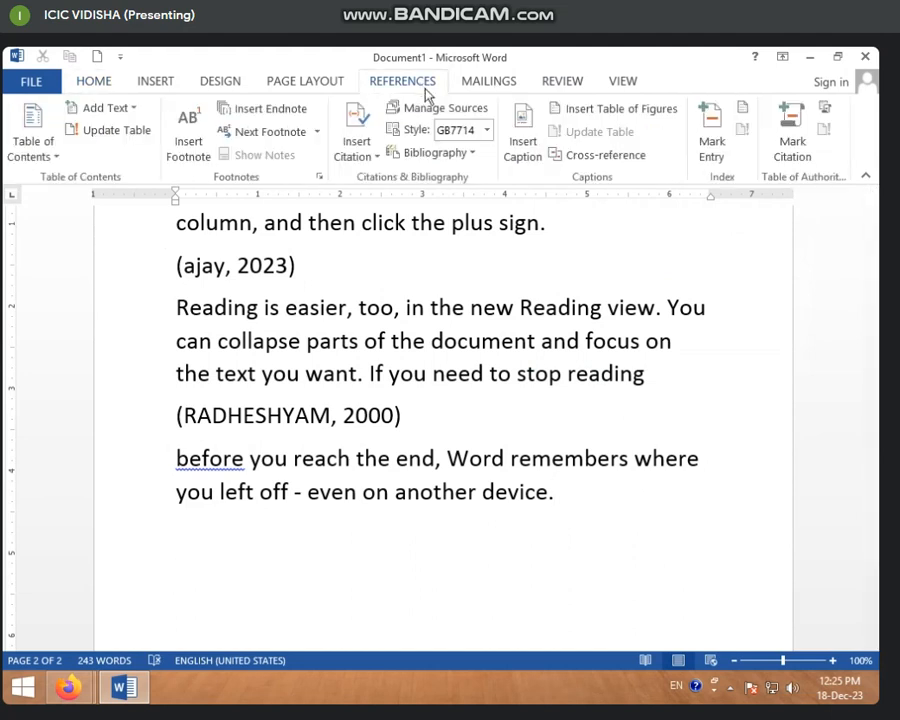
left_click(797, 140)
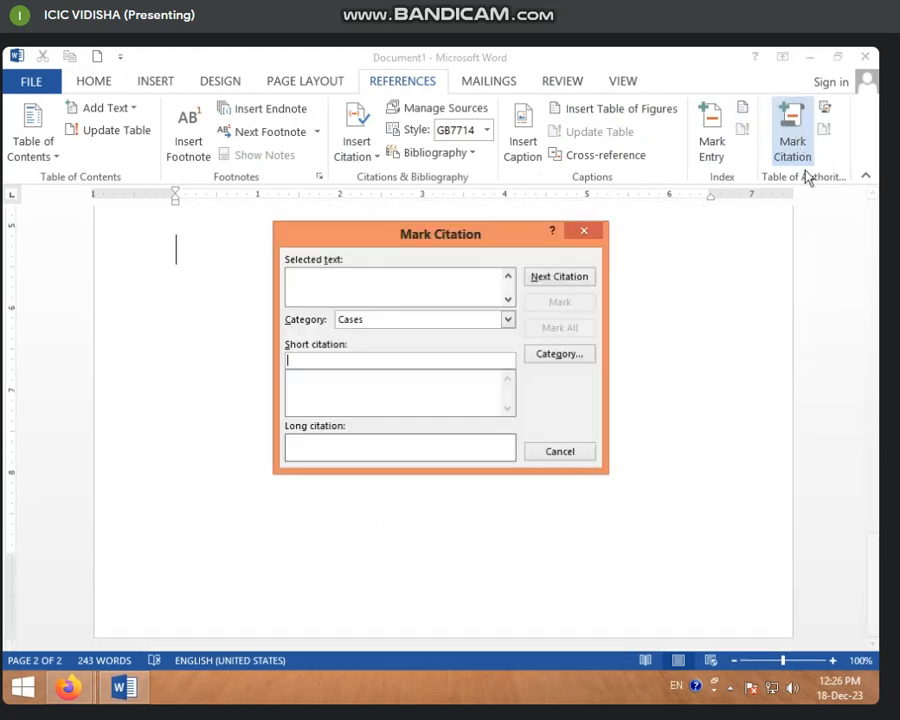
left_click(582, 234)
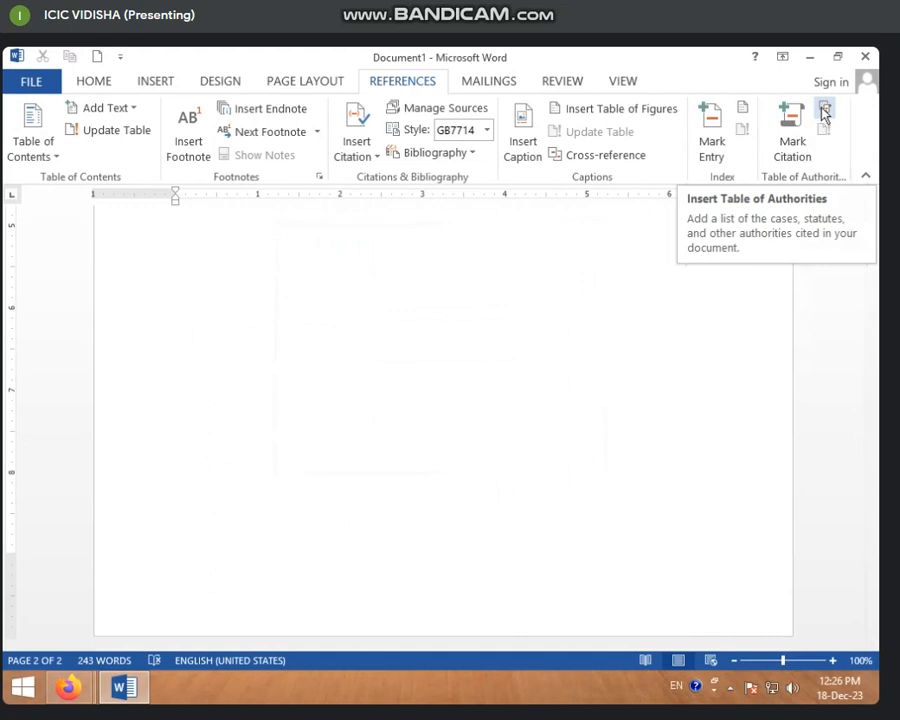
left_click(825, 114)
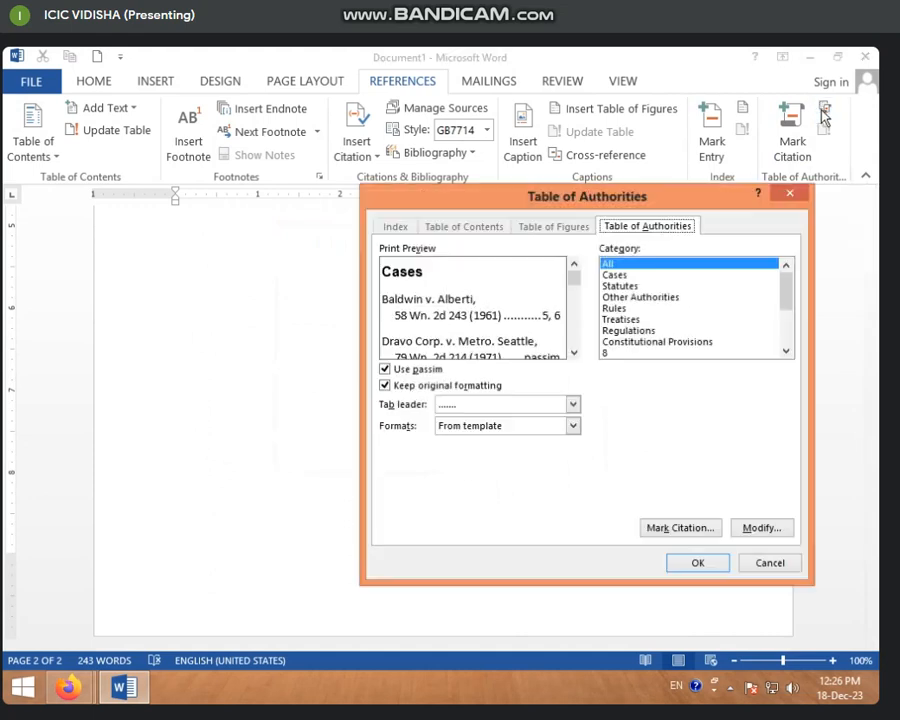
left_click_drag(444, 198, 290, 215)
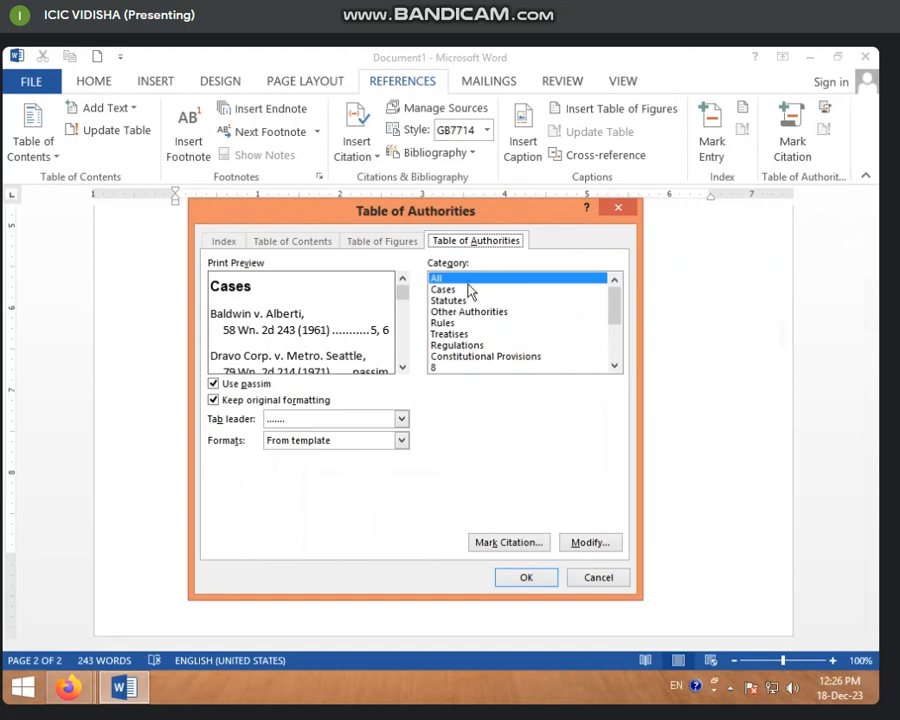
left_click(519, 584)
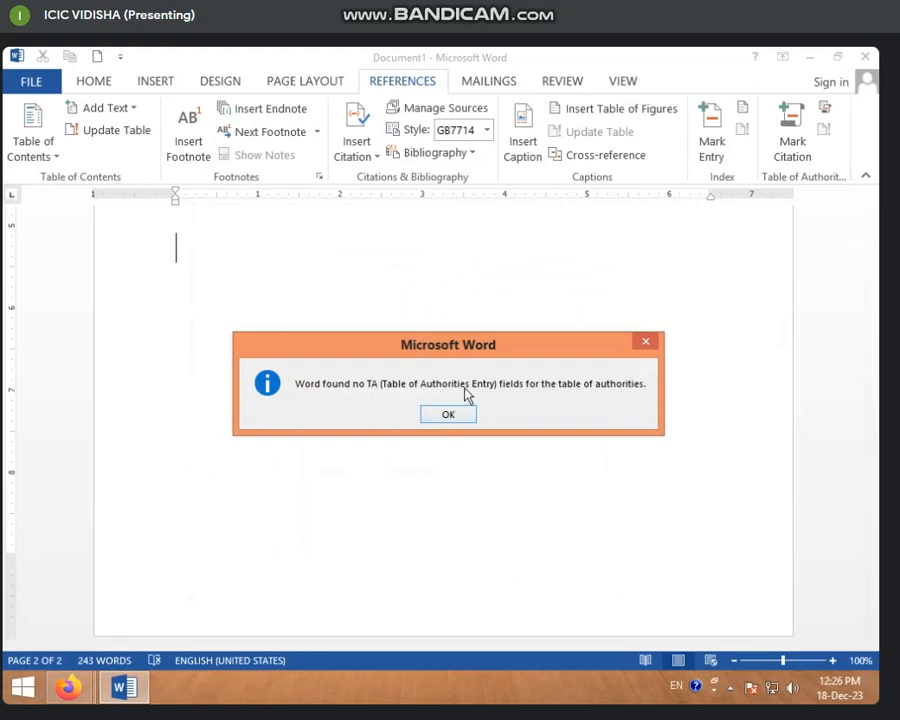
left_click(449, 414)
Mark all occurrences of "professionally" as a current-page index entry, starting from the word in the second paragraph.
scroll(442, 477, "up", 10)
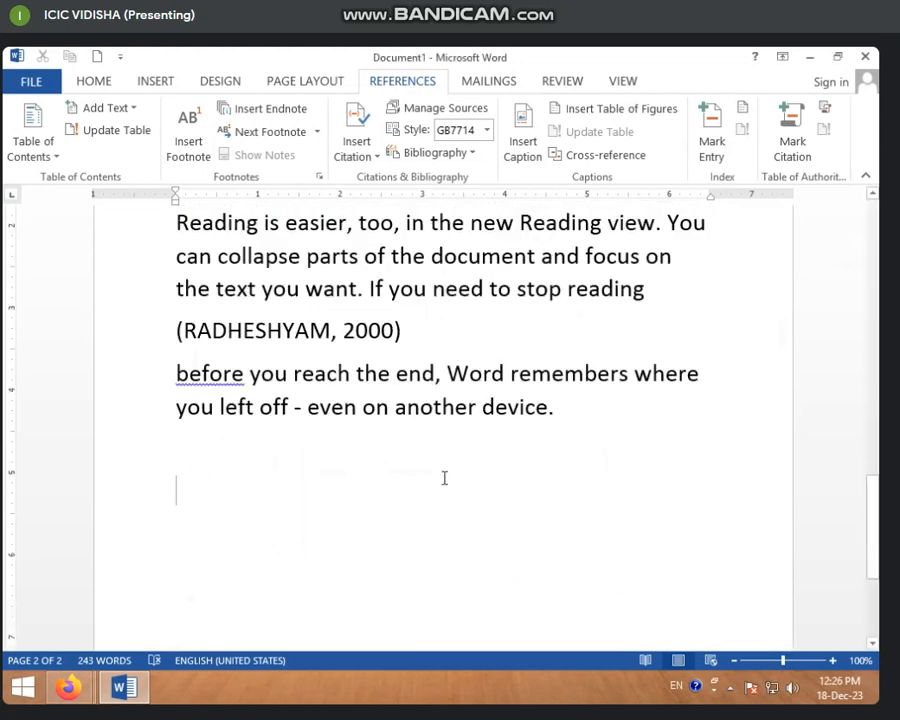
scroll(440, 478, "up", 5)
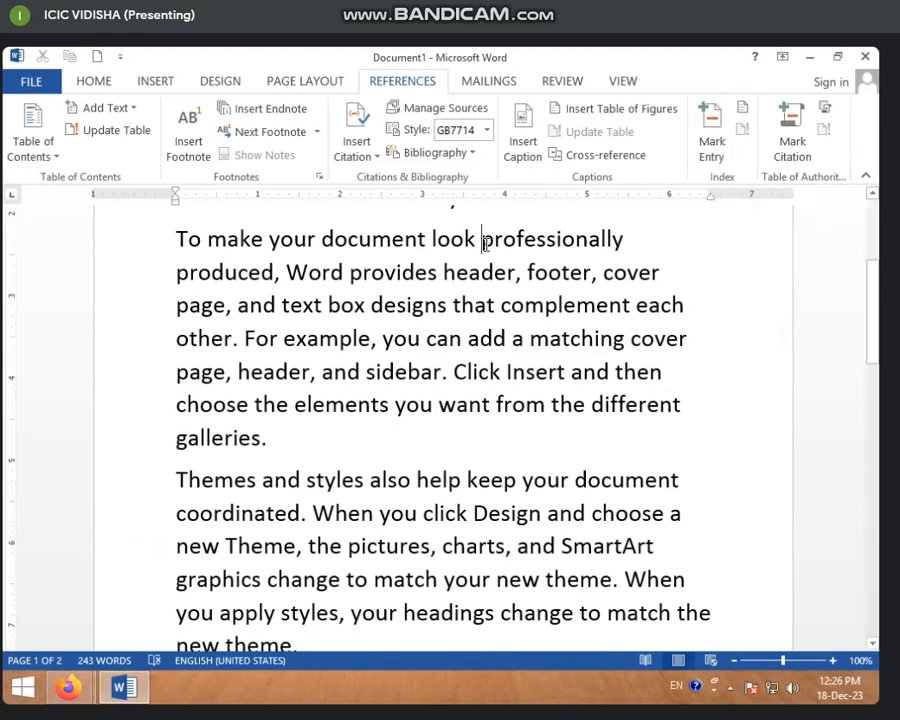
left_click_drag(483, 243, 654, 247)
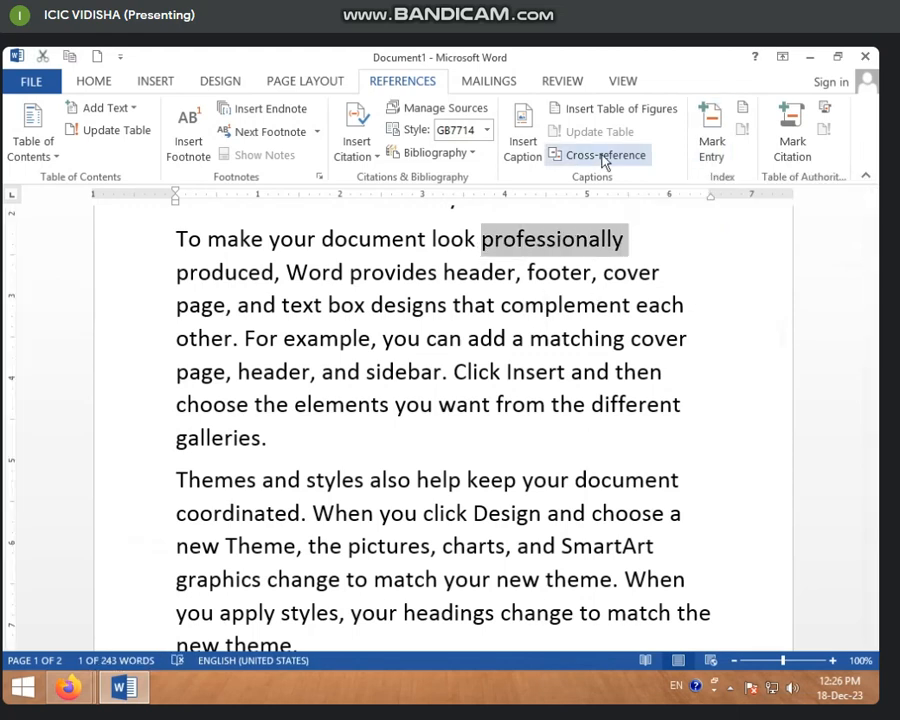
left_click(709, 148)
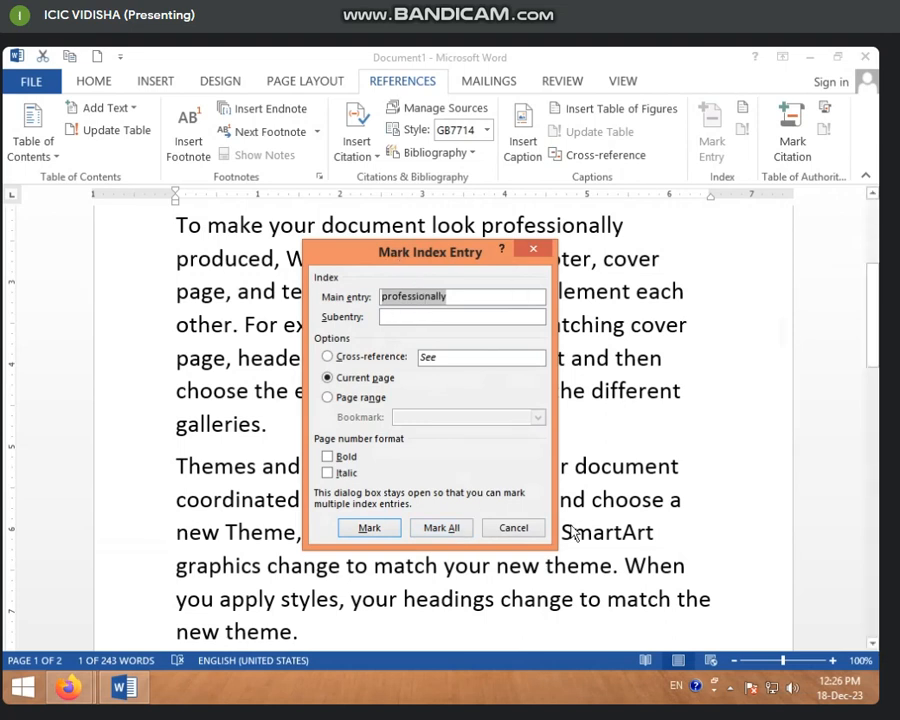
left_click(440, 530)
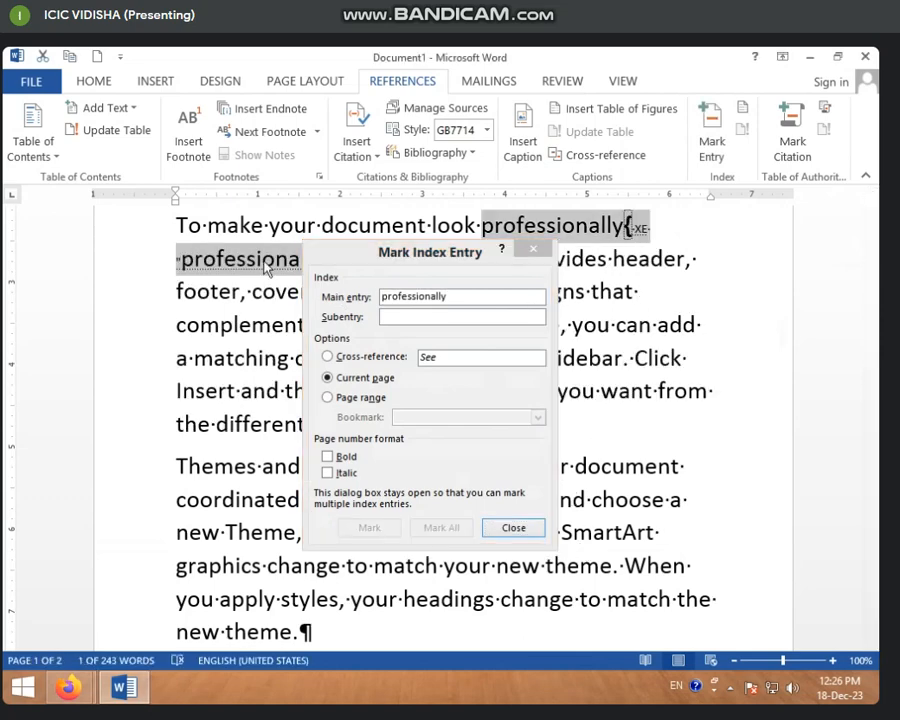
left_click(533, 251)
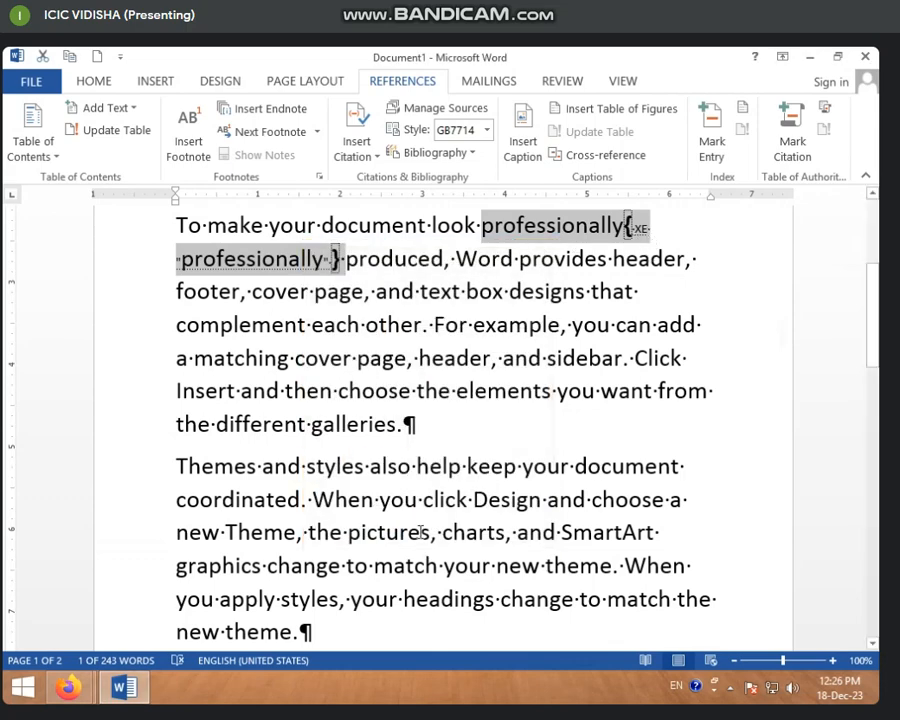
Hide the formatting symbols again so the index entry field code after "professionally" is not displayed.
scroll(411, 526, "down", 3)
scroll(342, 490, "up", 2)
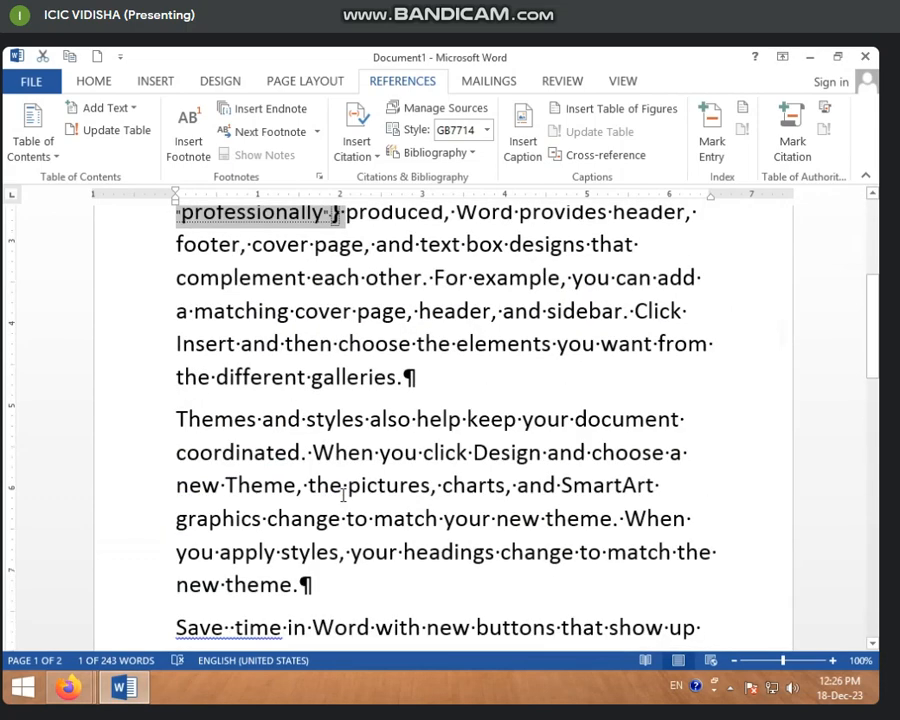
scroll(343, 493, "up", 1)
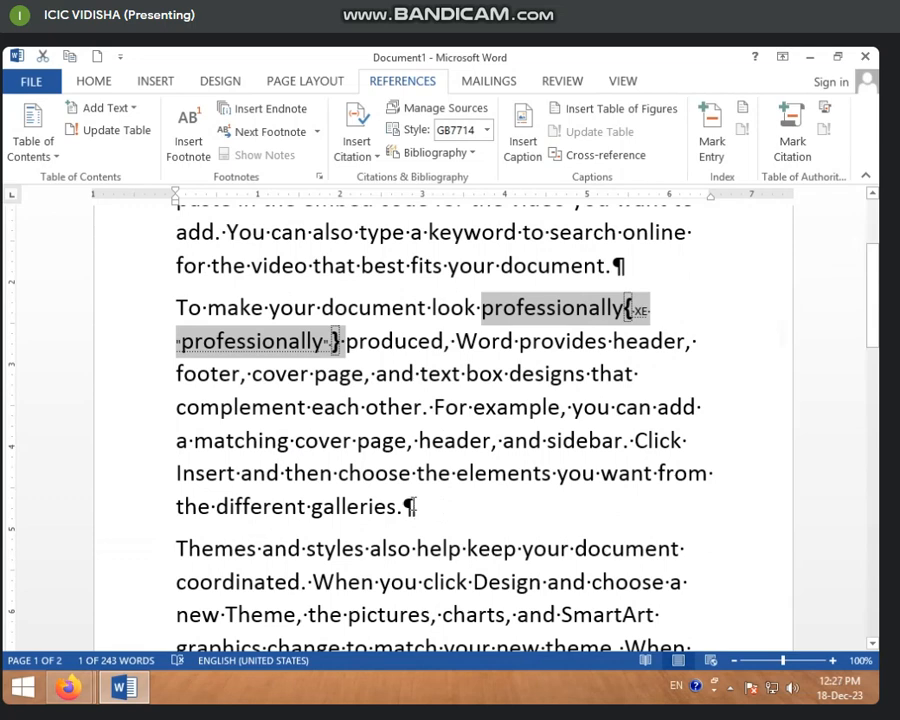
left_click(105, 84)
left_click(525, 116)
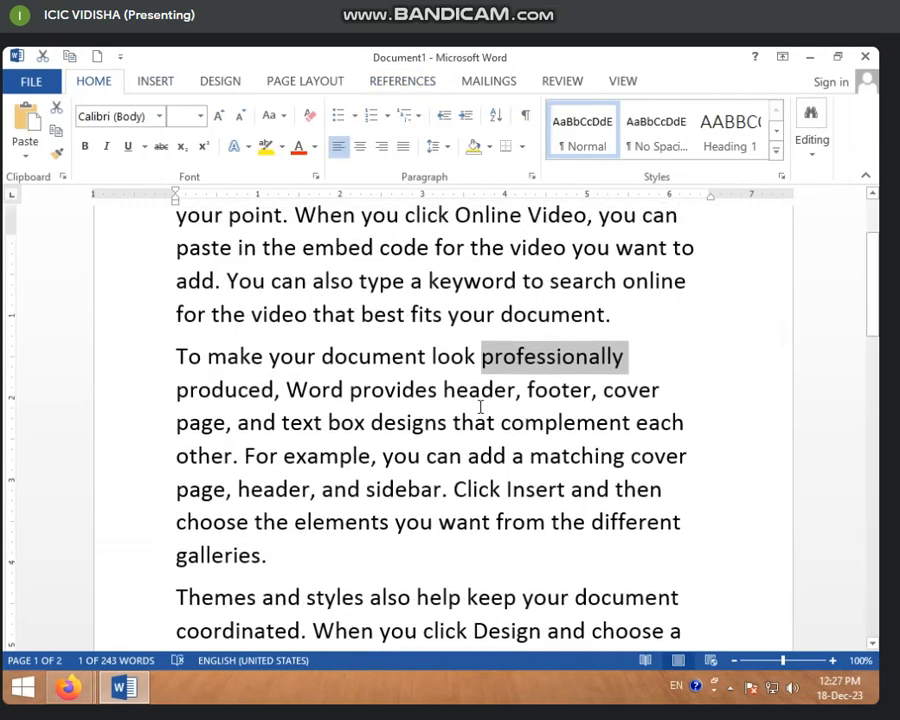
Place the cursor in a new empty line below the document's last sentence.
scroll(480, 406, "up", 1)
scroll(480, 428, "down", 5)
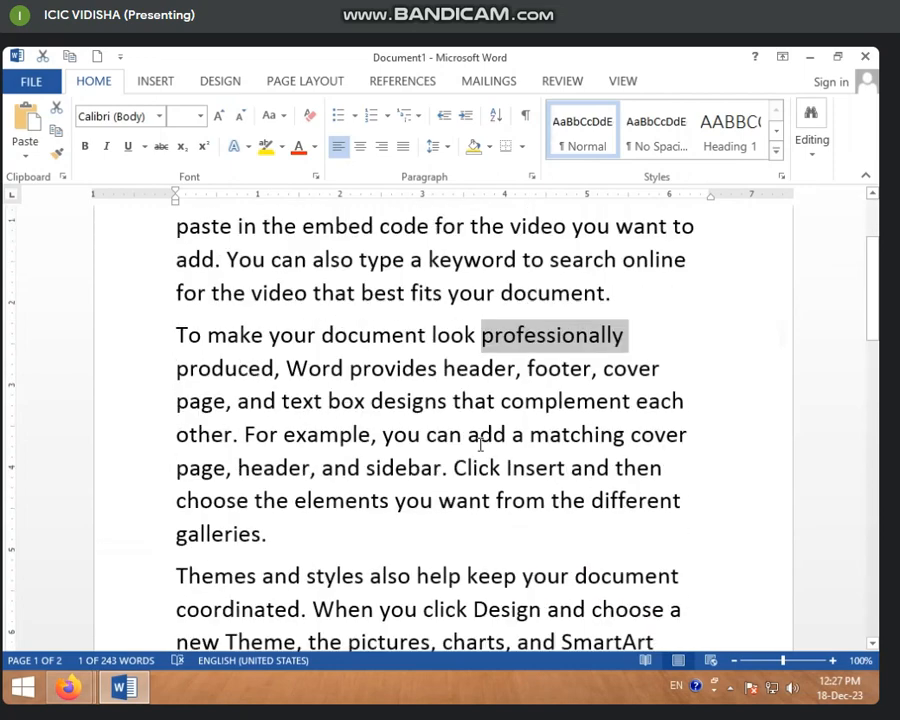
scroll(389, 508, "down", 5)
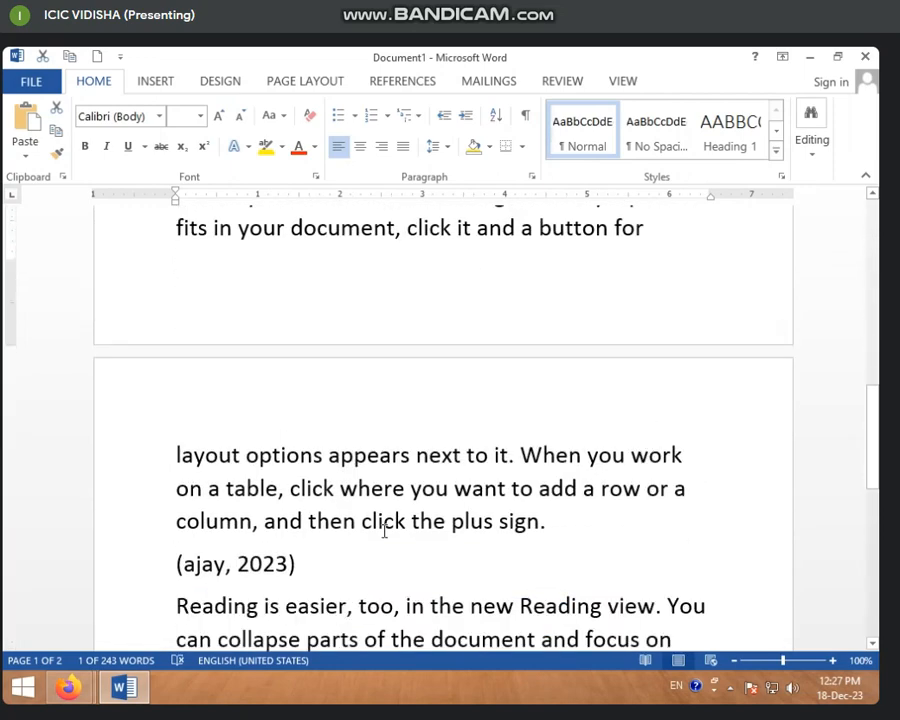
left_click(443, 335)
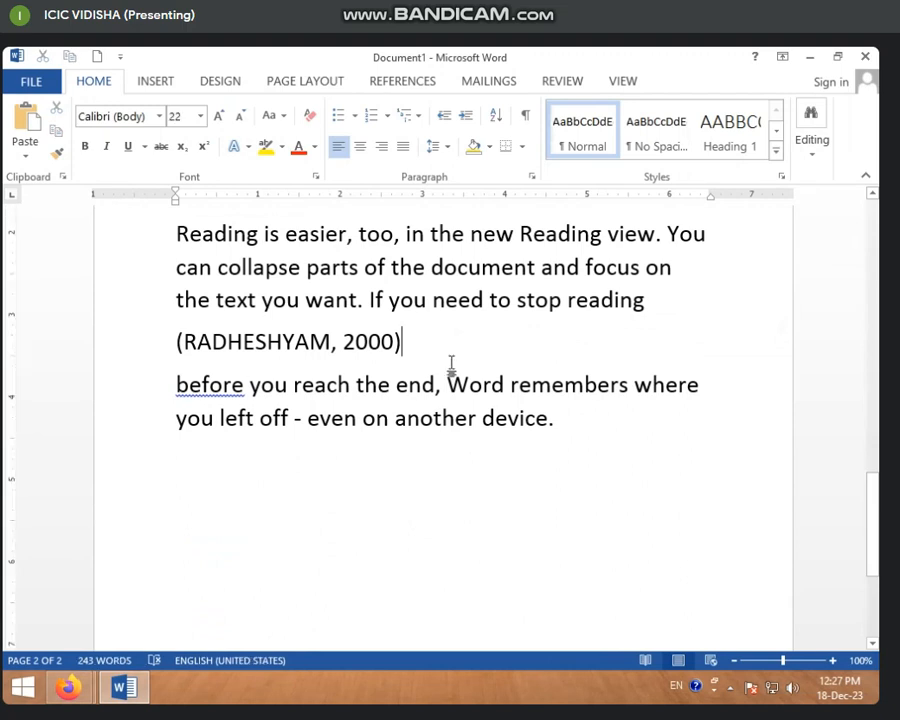
key("Return")
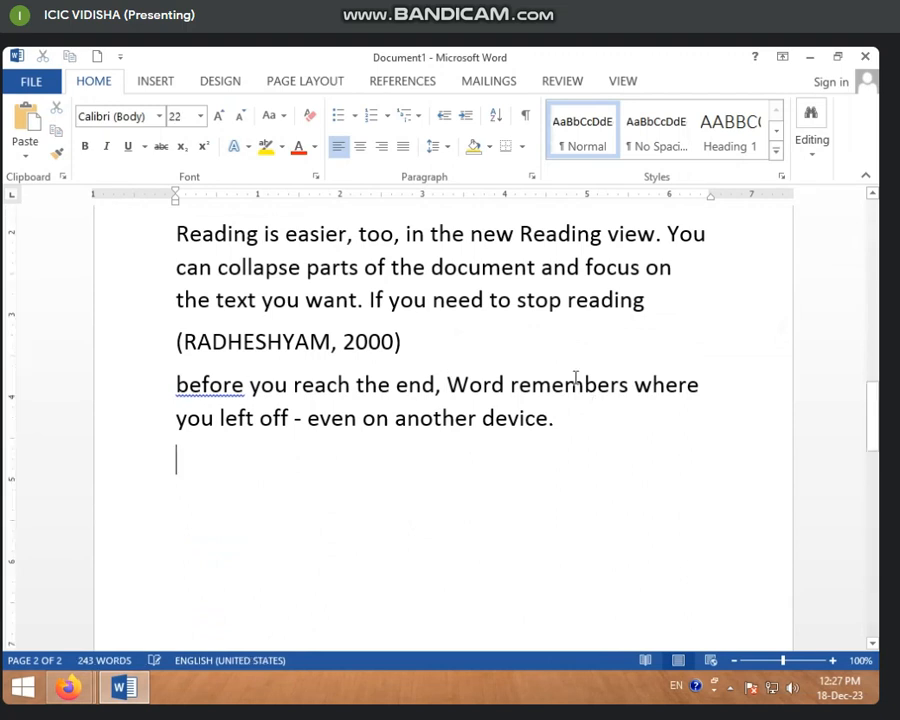
Examine the Index settings and the AutoMark file selection, and leave without inserting an index.
left_click(414, 84)
left_click(742, 108)
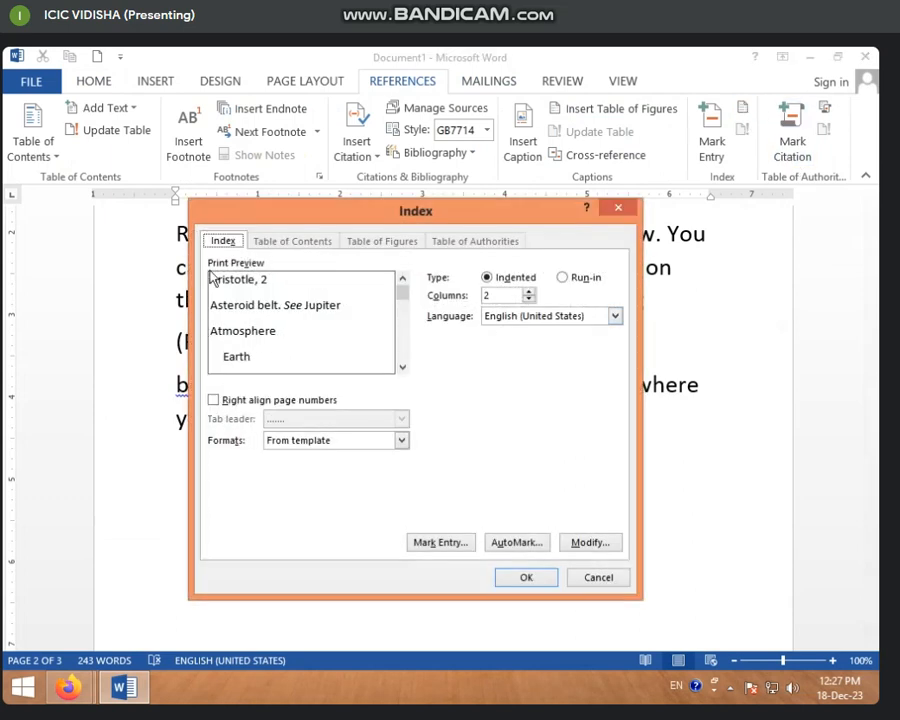
left_click(529, 291)
left_click(529, 299)
left_click(517, 541)
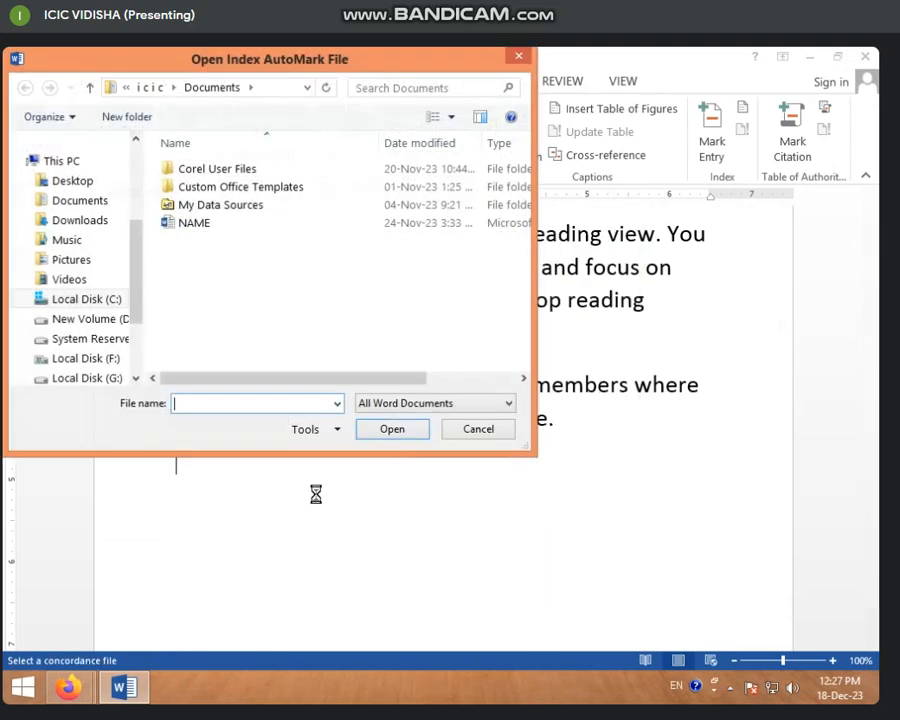
left_click(480, 430)
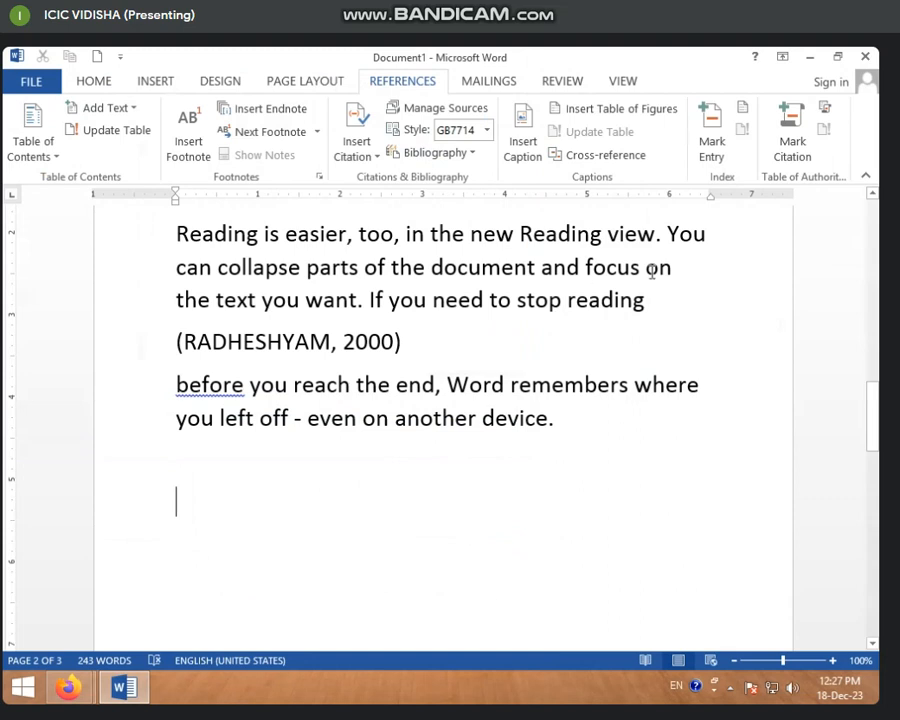
Try to mark an index entry with the Page range option and an empty main entry below the last sentence.
left_click(725, 160)
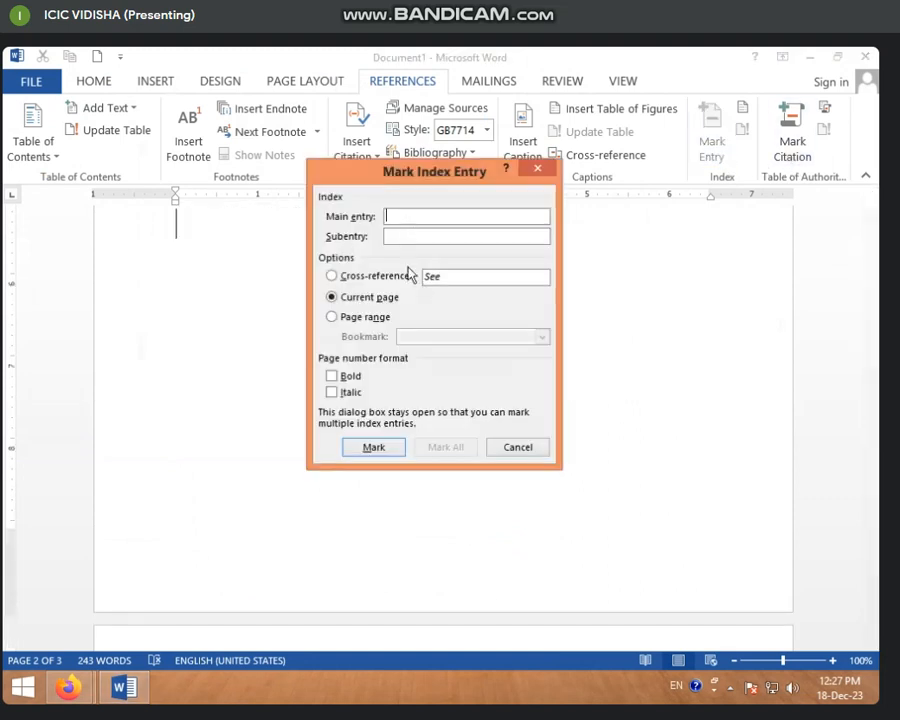
left_click(376, 300)
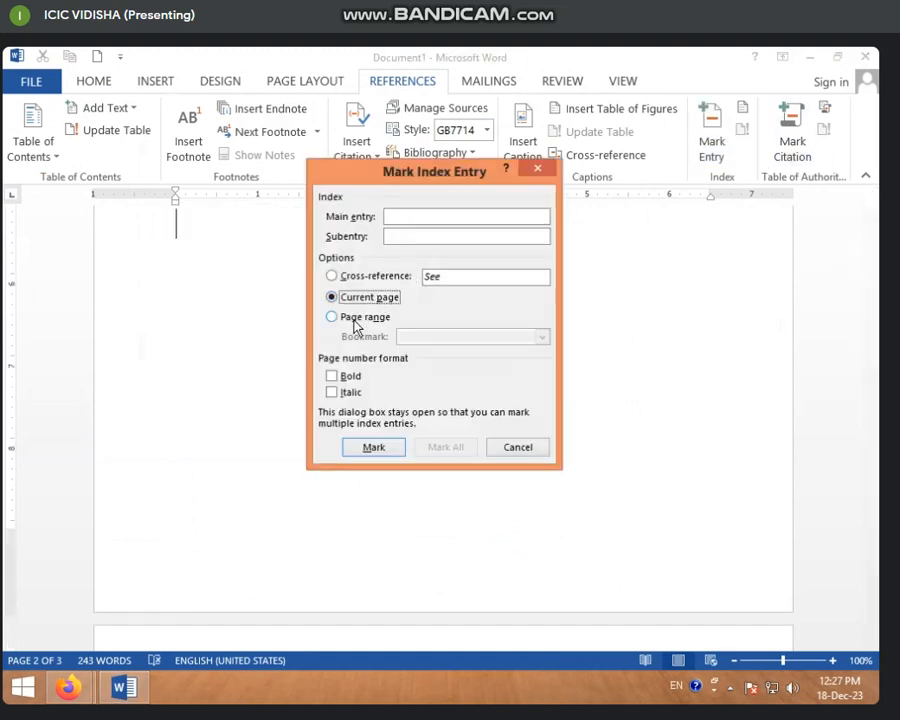
left_click(356, 320)
left_click(373, 449)
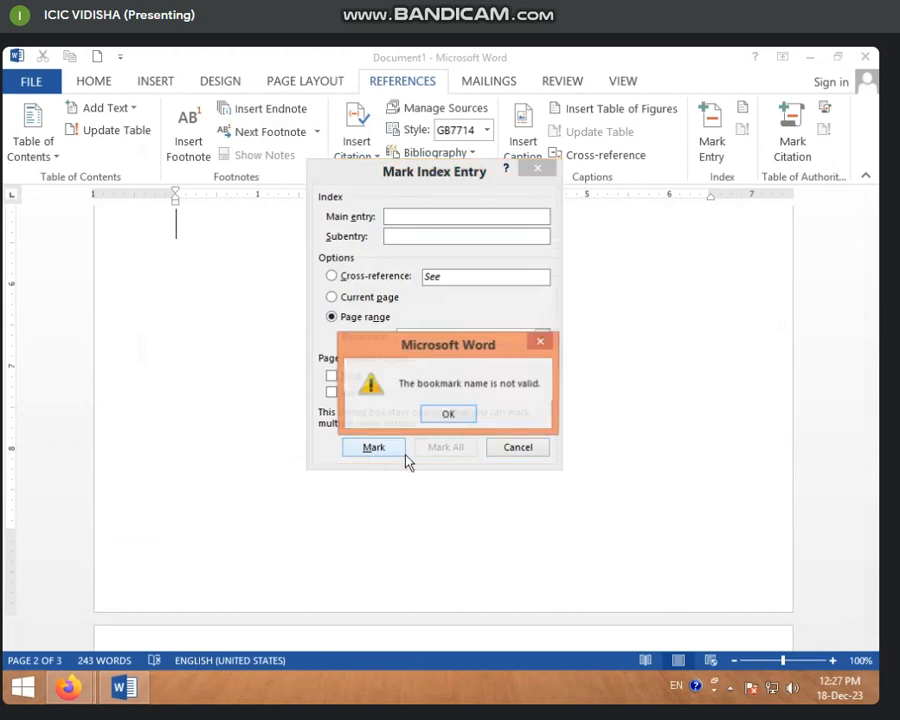
left_click(448, 415)
left_click(538, 169)
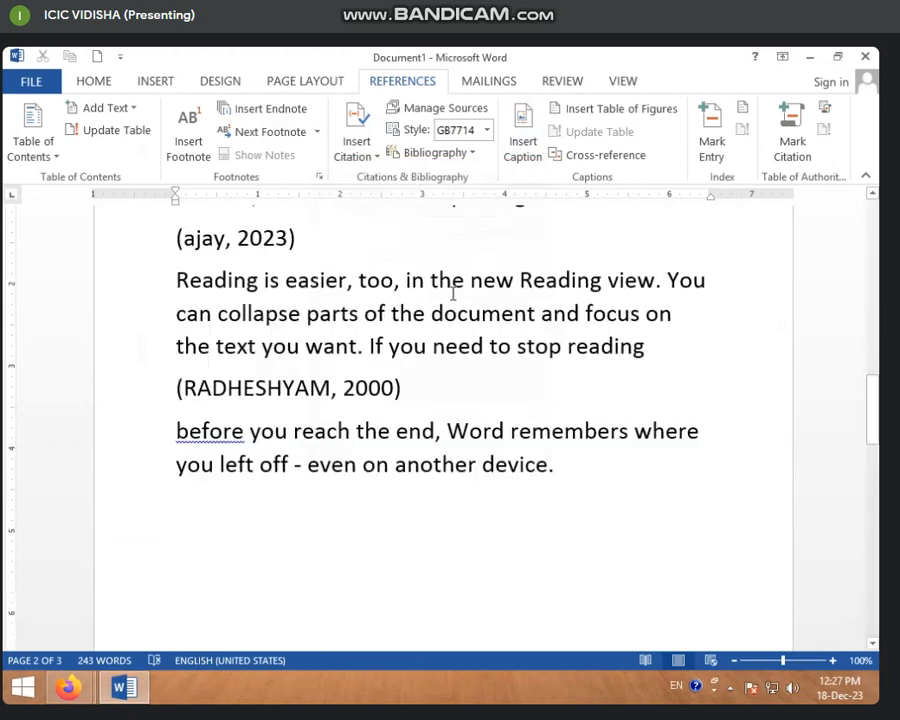
Return to the opening paragraphs on the first page.
scroll(453, 293, "up", 6)
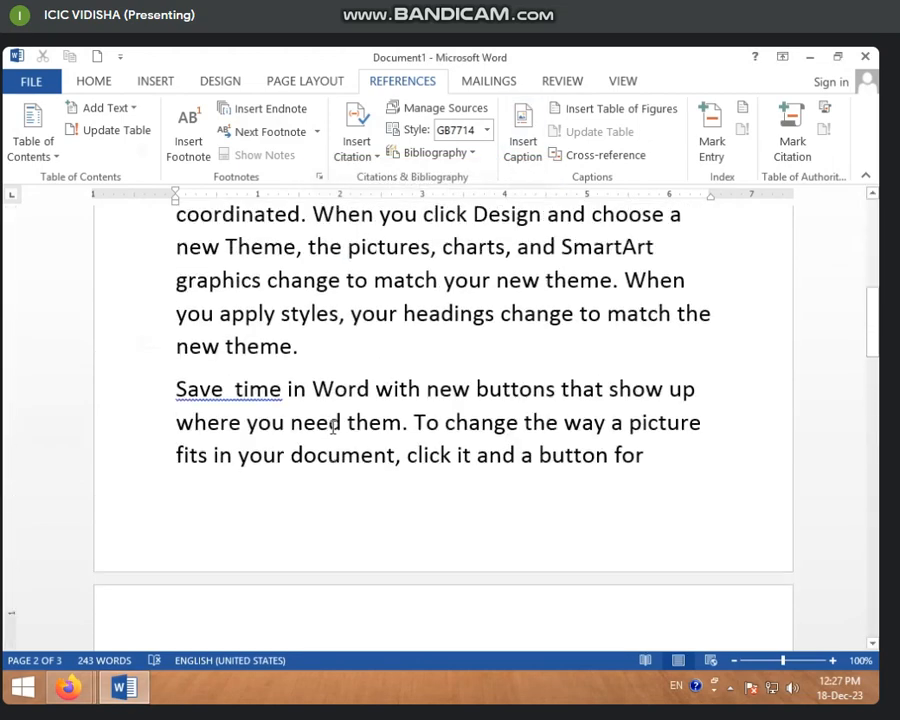
scroll(334, 426, "up", 5)
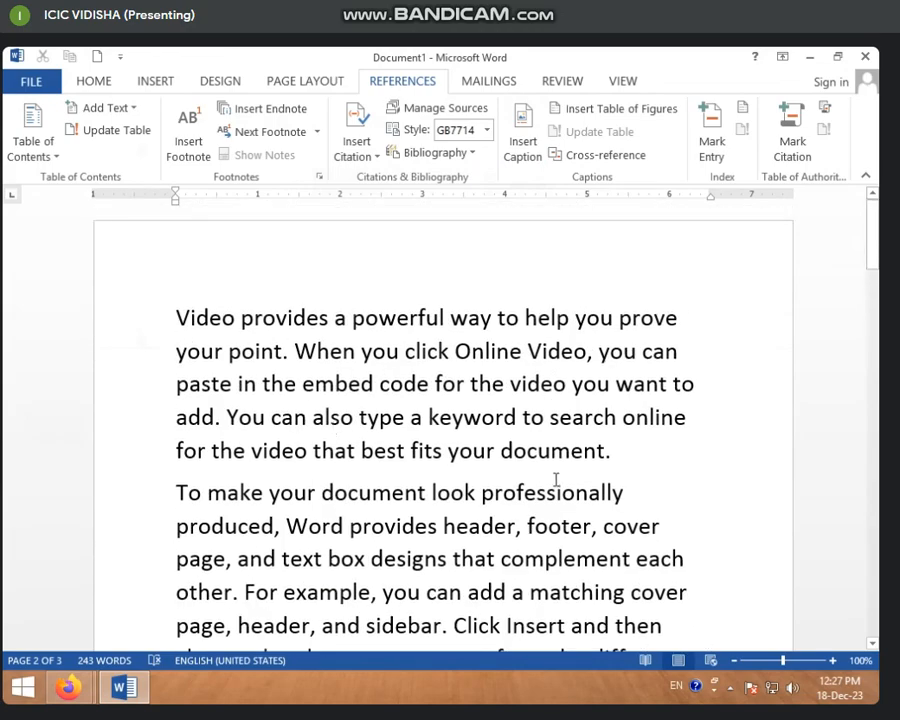